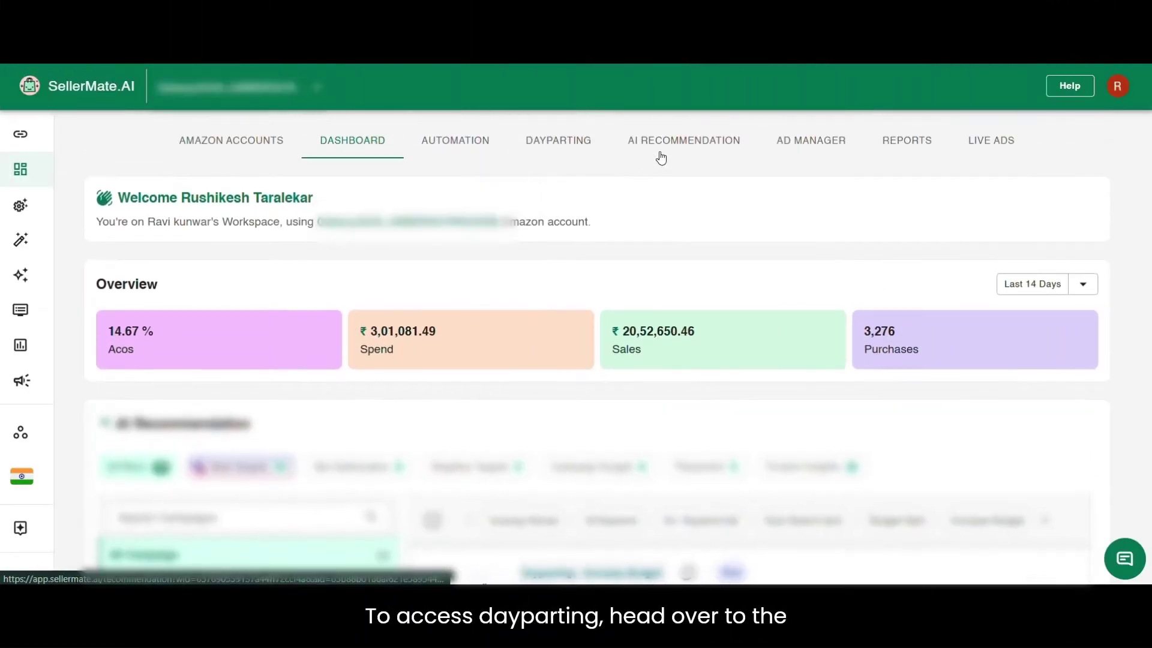
Go to the DAYPARTING section and start a new rule from the Bid Dayparting card.
left_click(571, 141)
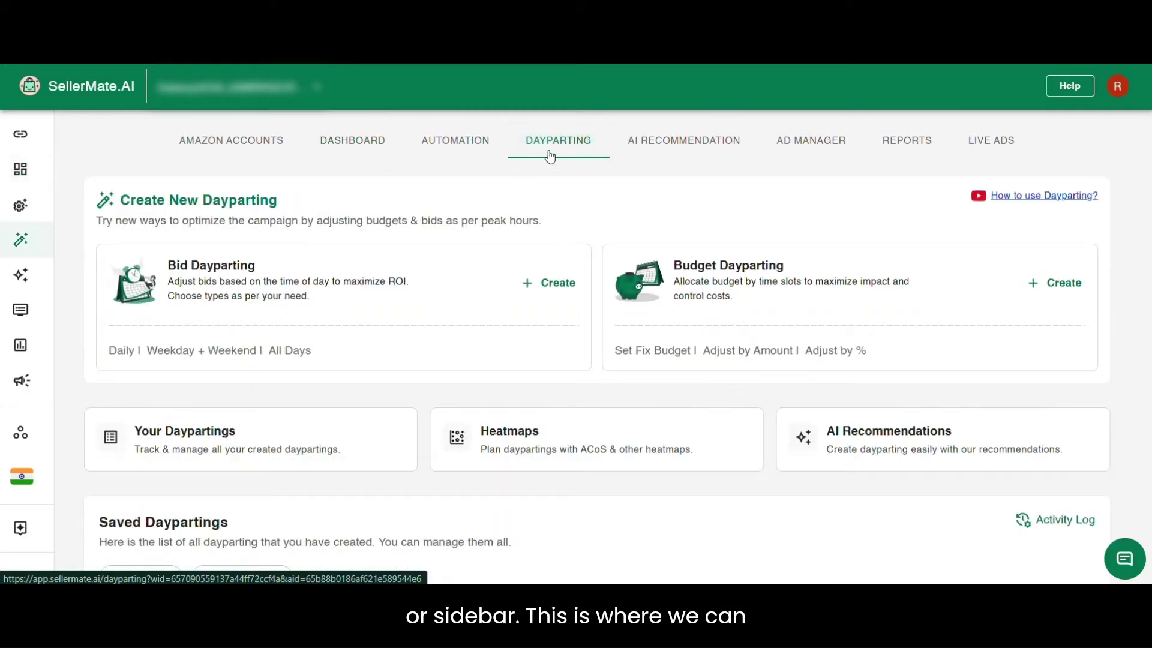
scroll(510, 330, "down", 1)
scroll(458, 372, "up", 1)
scroll(458, 372, "down", 1)
scroll(390, 372, "up", 1)
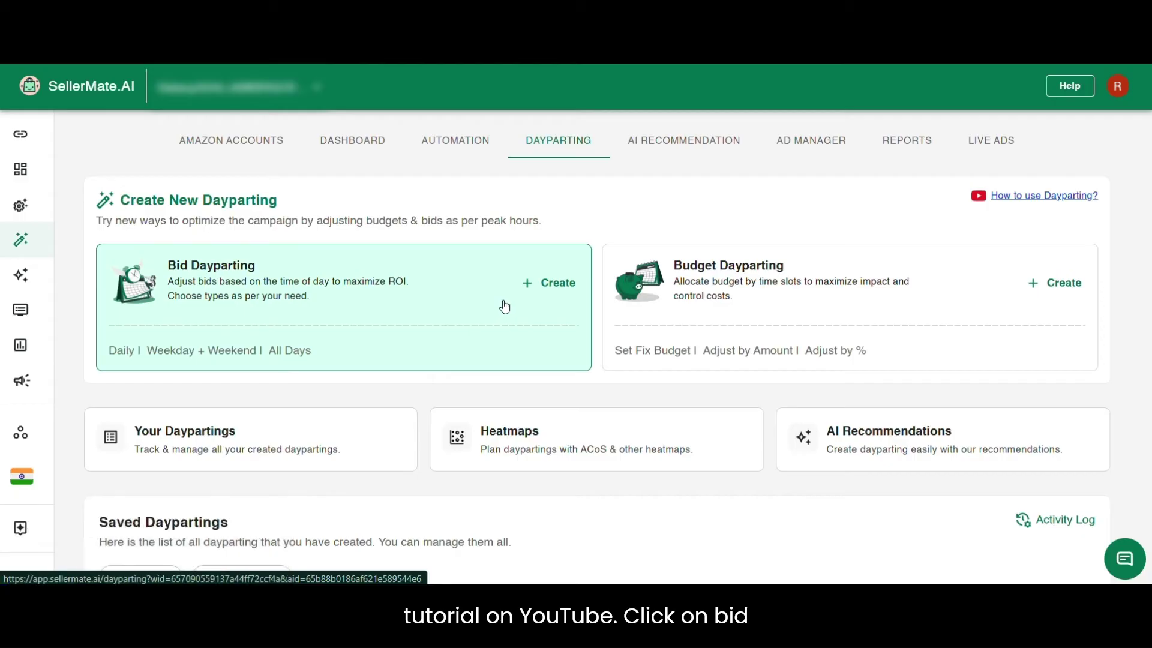
left_click(504, 306)
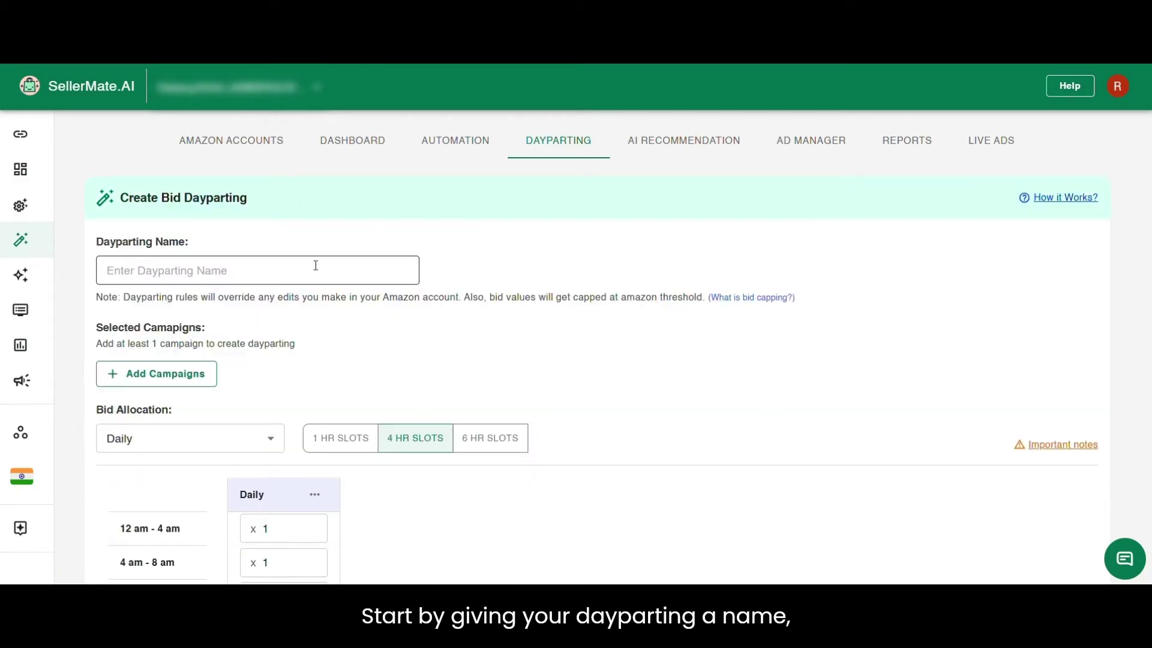
Enter 'All weekday morning Strategy' as the Dayparting Name.
scroll(406, 248, "down", 1)
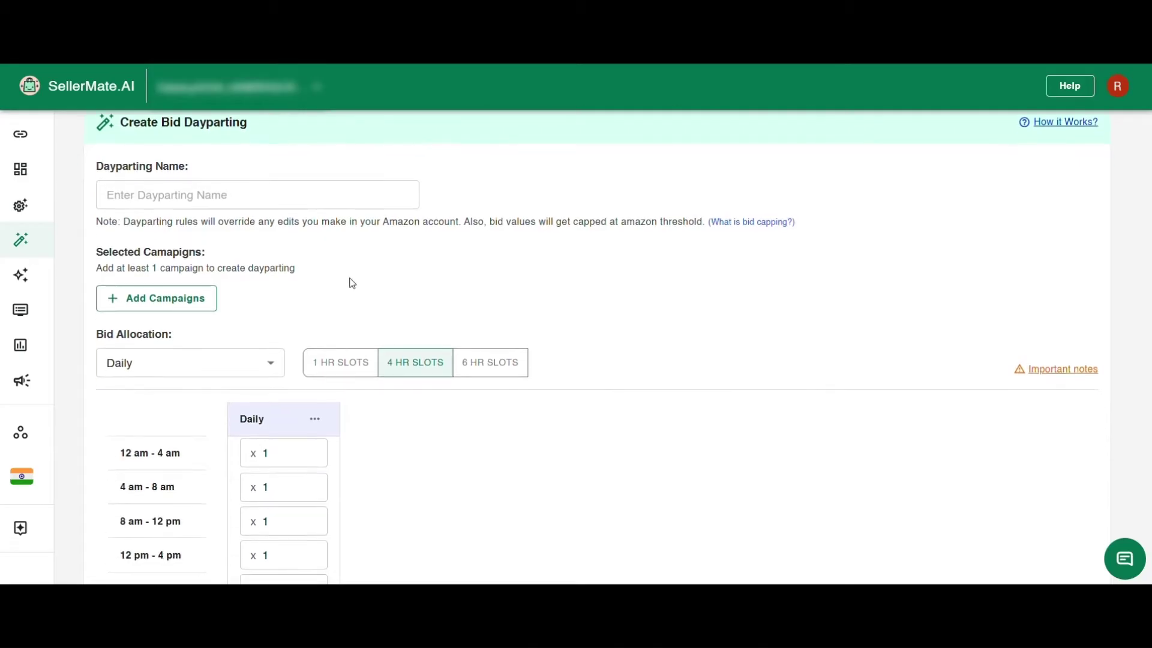
scroll(262, 216, "up", 1)
left_click(292, 266)
type("All weekday m")
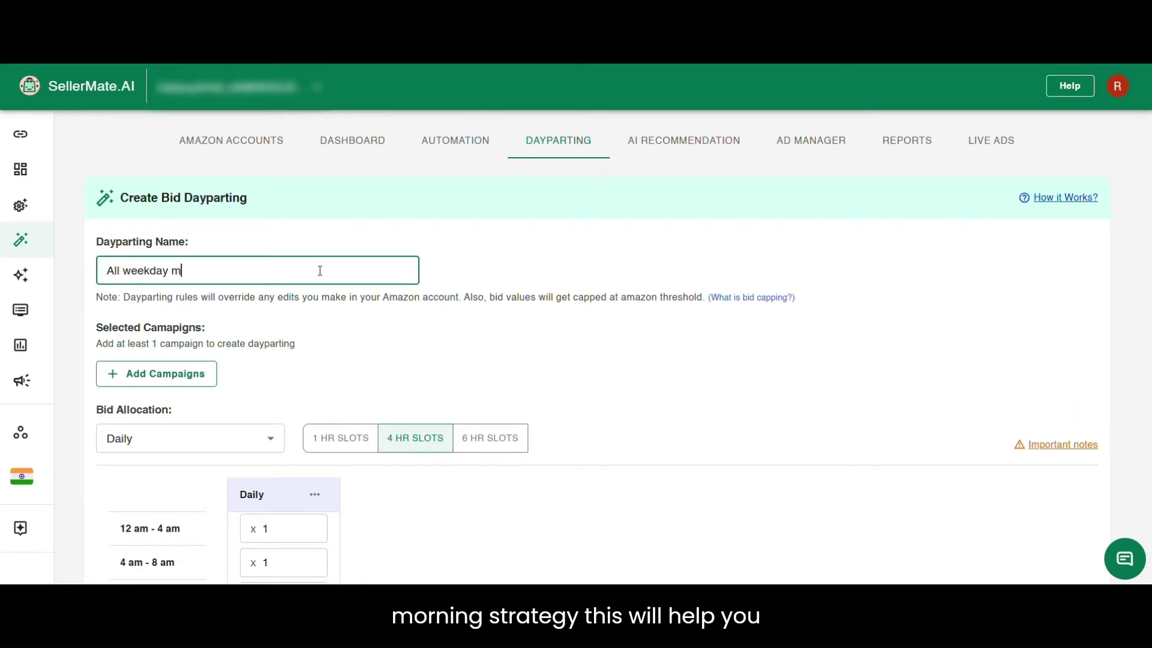
type("orning Strategy")
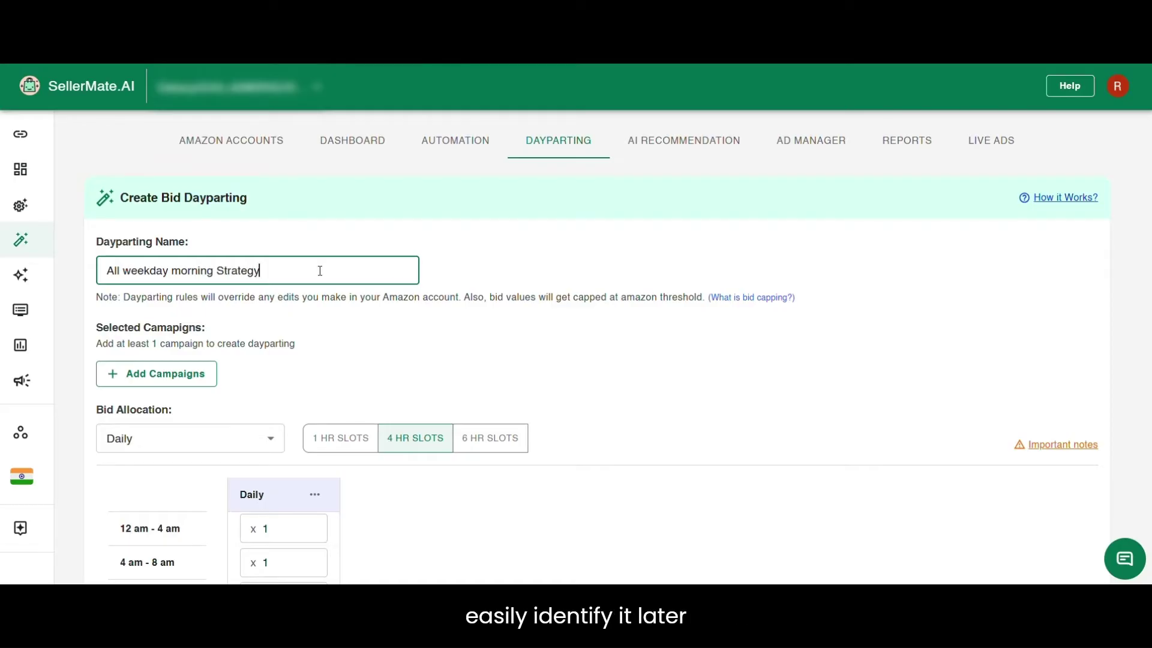
scroll(287, 332, "down", 1)
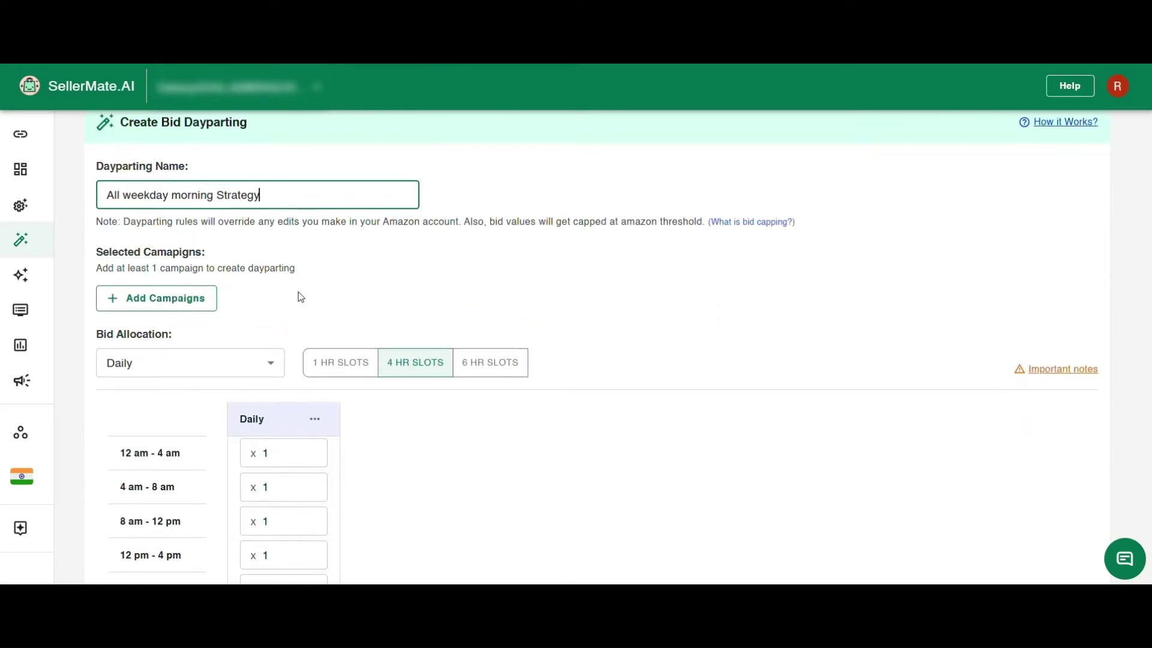
left_click(238, 310)
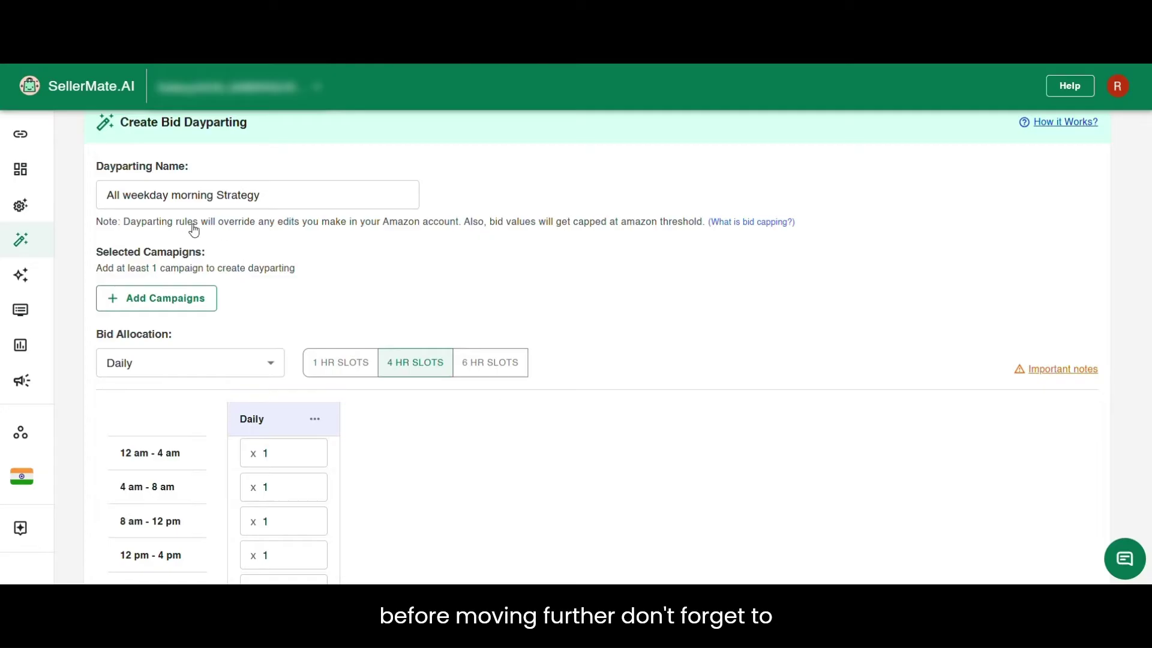
Read the 'What is bid capping?' important note and dismiss it.
left_click(736, 225)
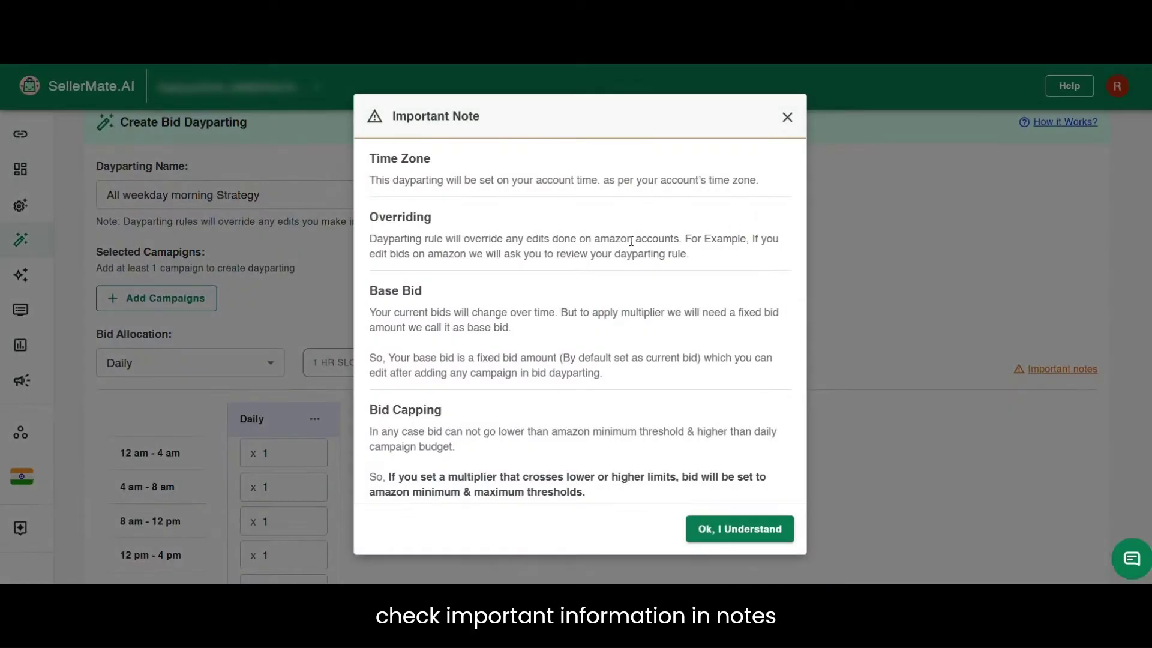
left_click(787, 120)
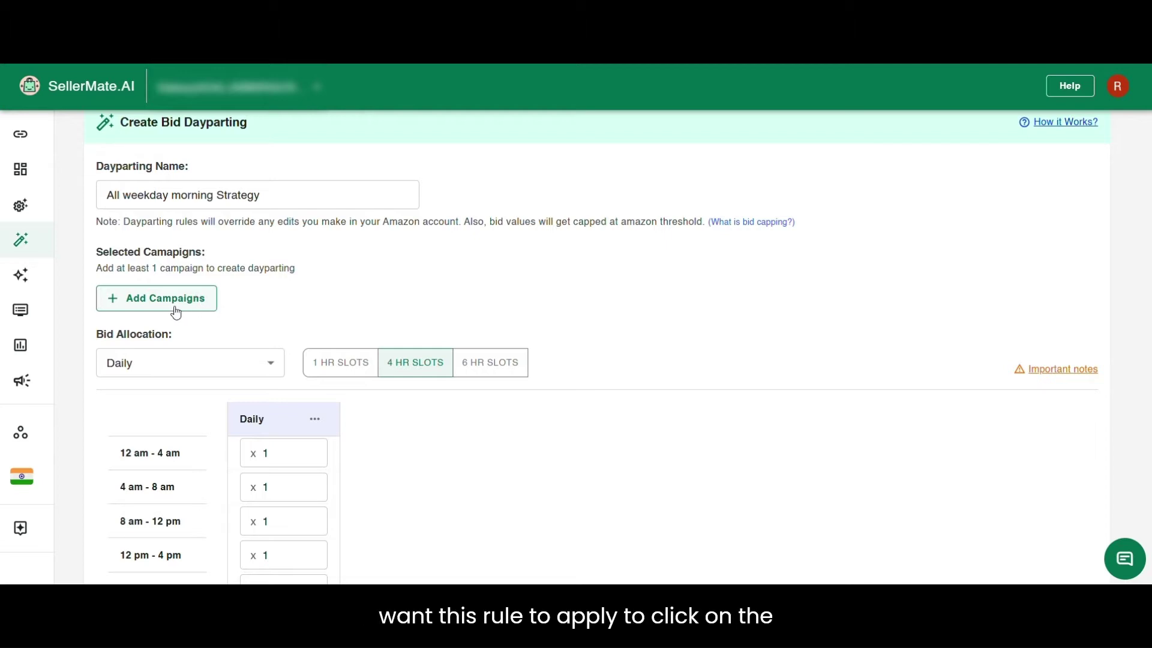
scroll(189, 309, "up", 2)
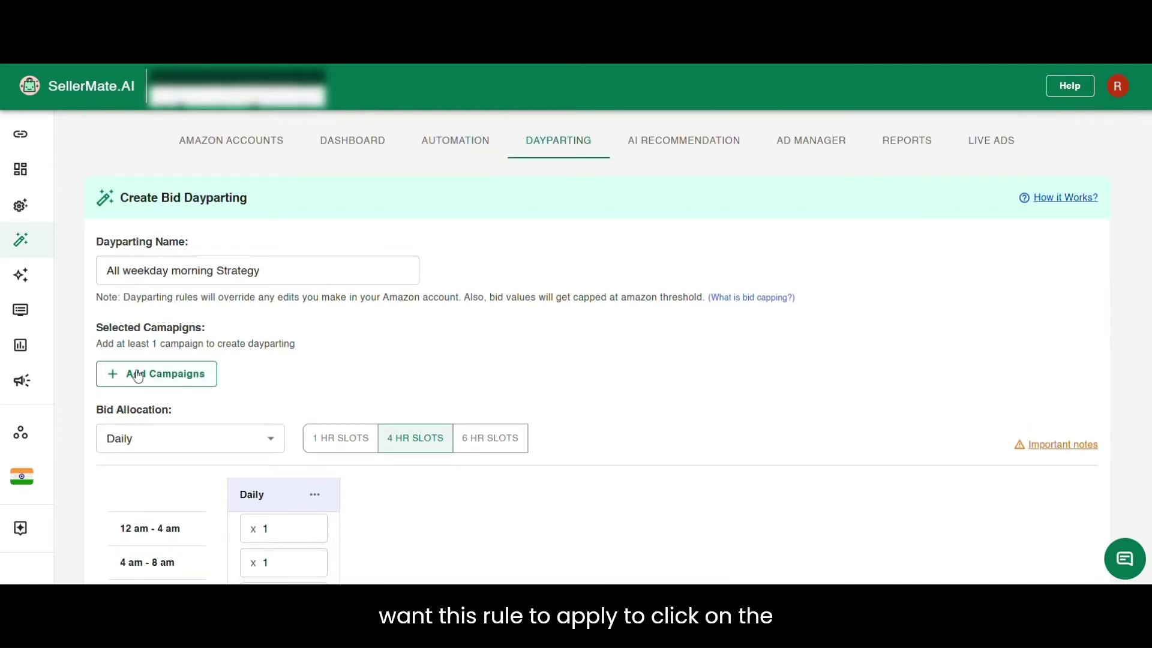
Attach W_Women_Thermal_Manual (62 targets) and All_Men_Vest_Manual (all targets) to the rule.
left_click(138, 373)
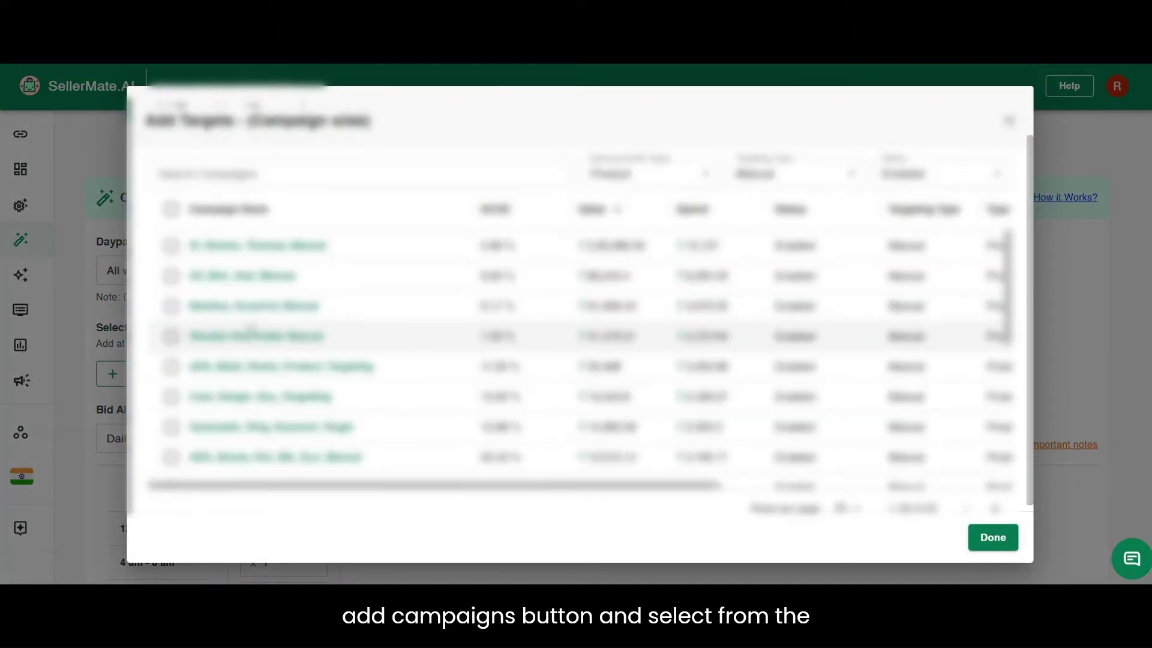
left_click(171, 245)
left_click(171, 275)
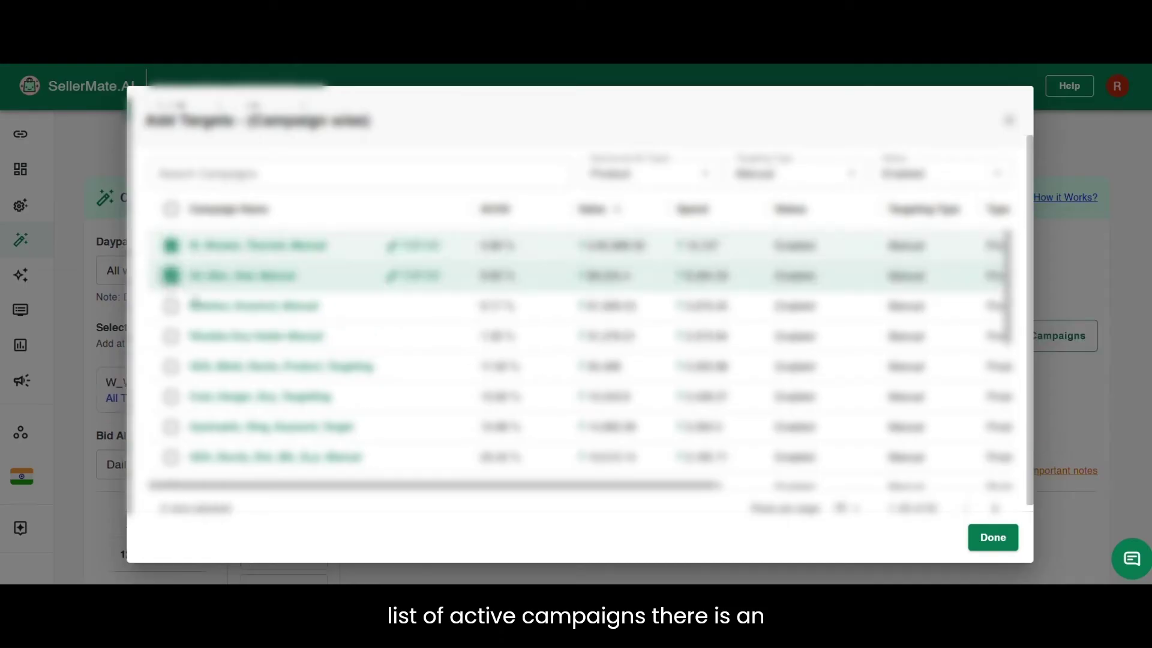
left_click(403, 247)
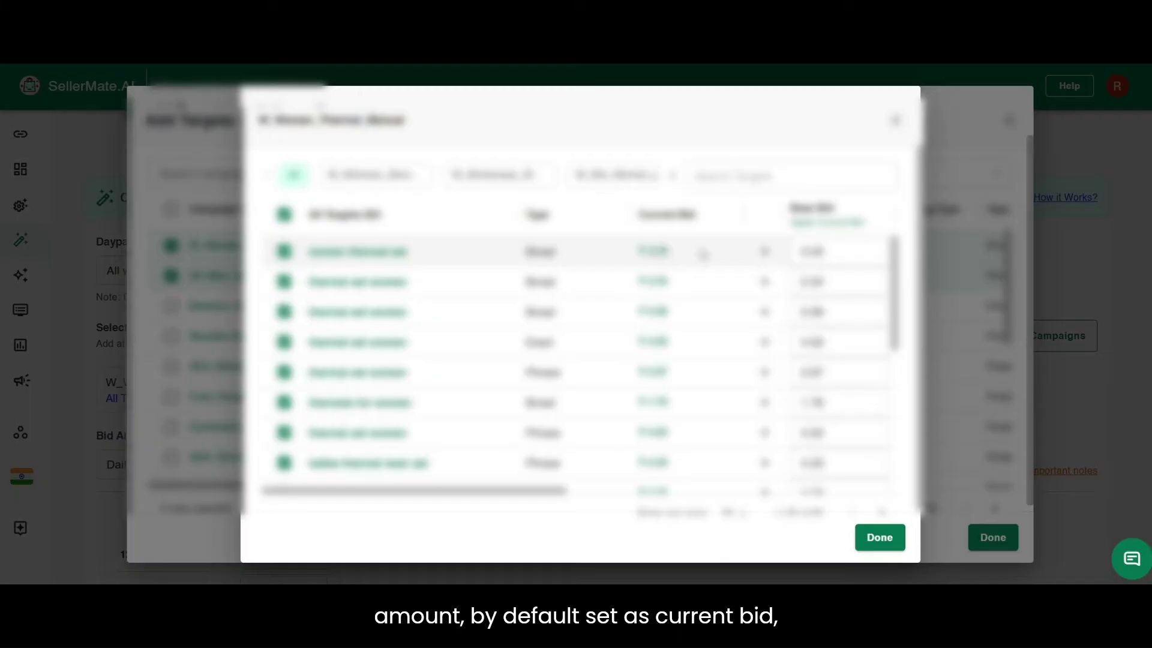
left_click(897, 543)
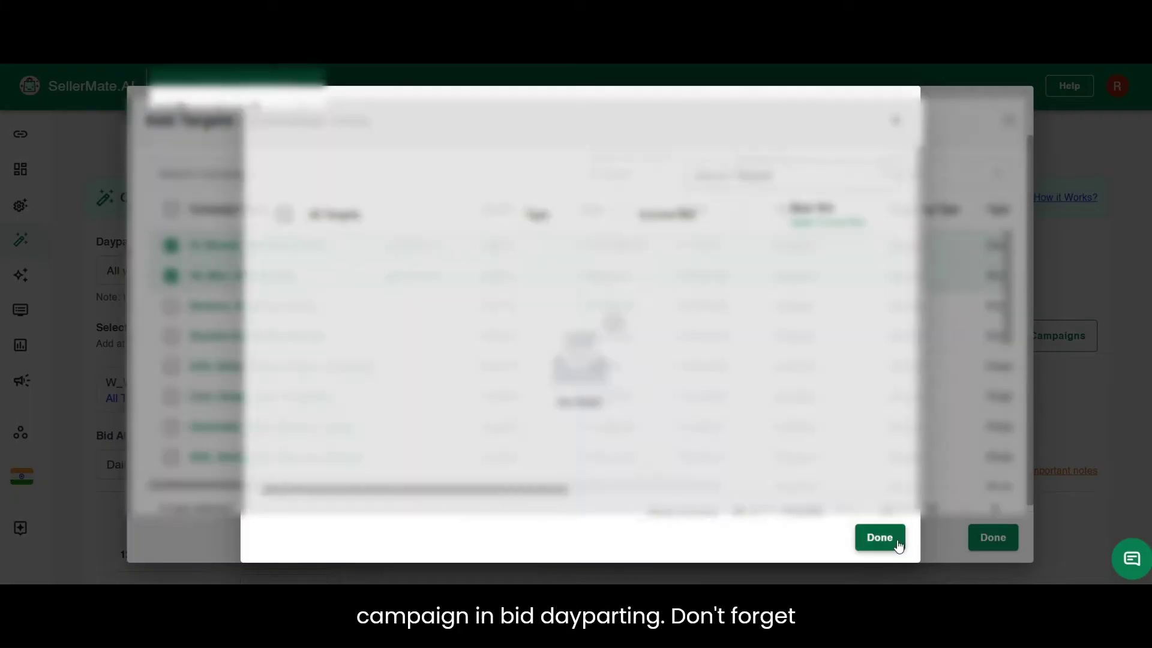
left_click(992, 541)
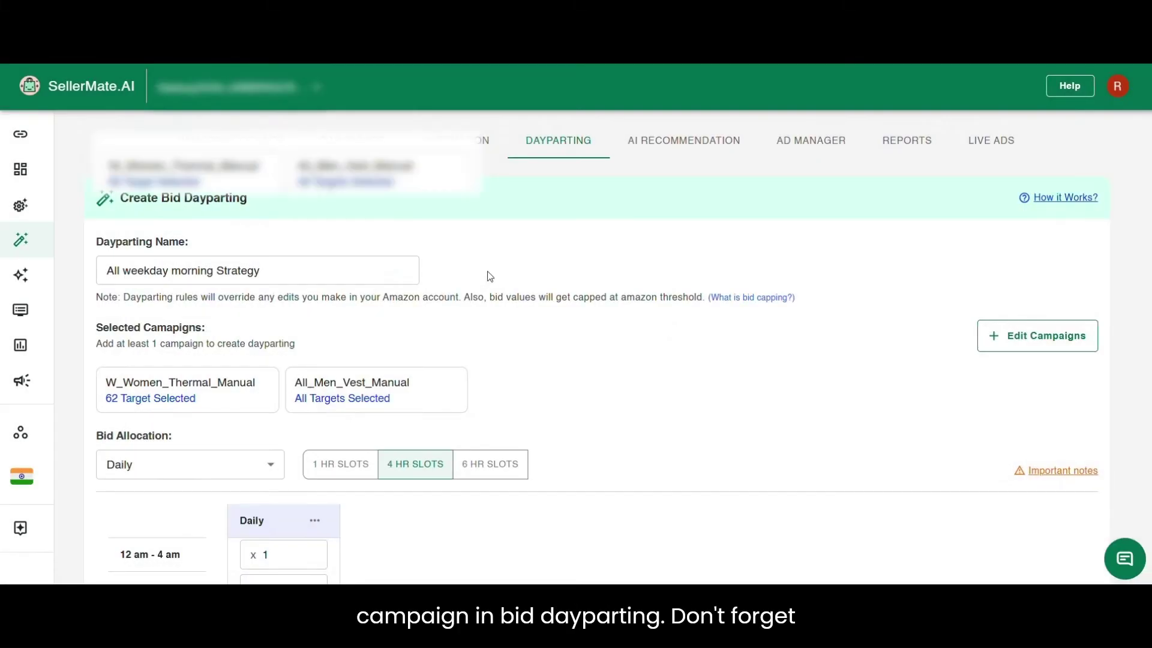
scroll(489, 276, "down", 4)
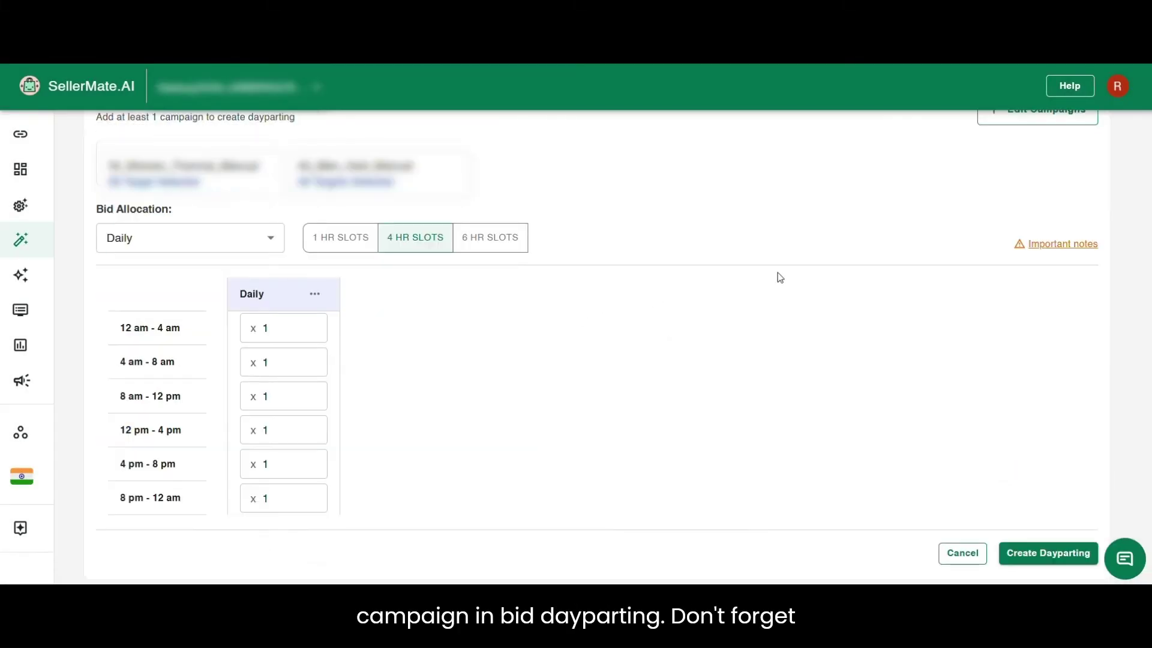
left_click(1030, 246)
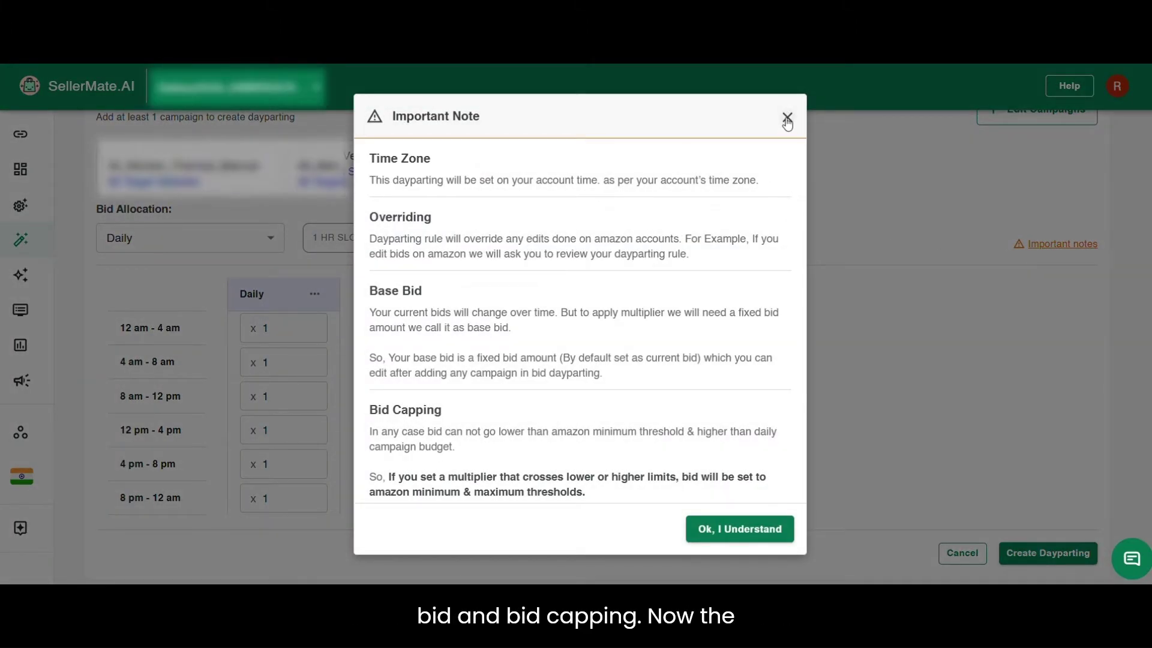
left_click(786, 117)
scroll(588, 301, "down", 1)
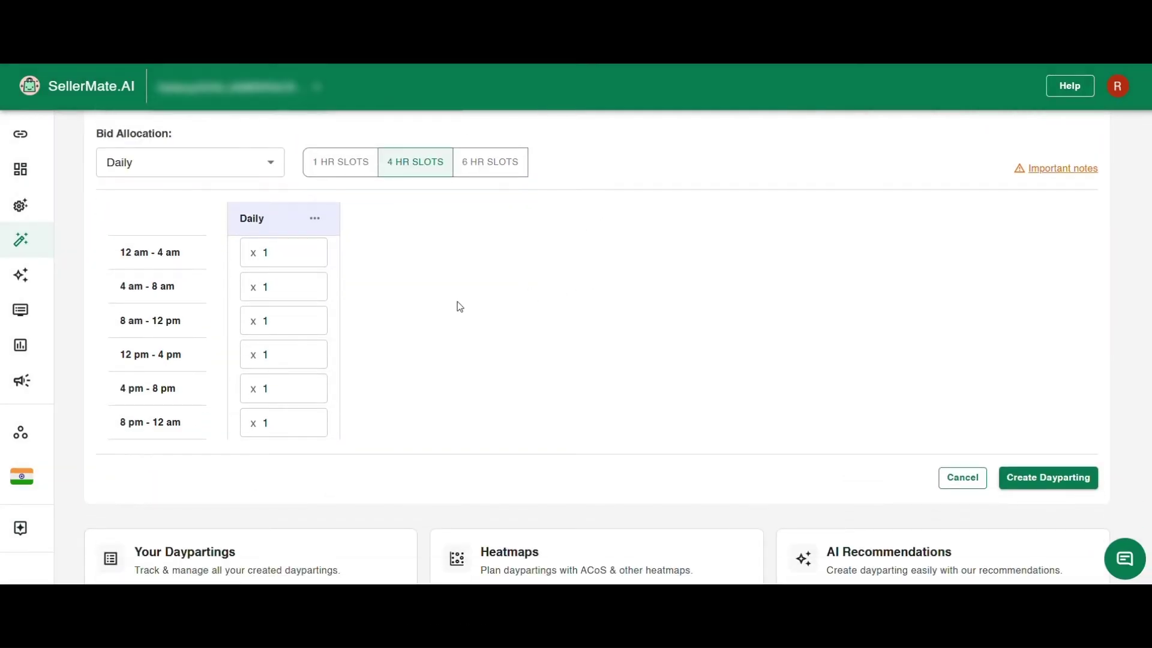
scroll(477, 307, "down", 2)
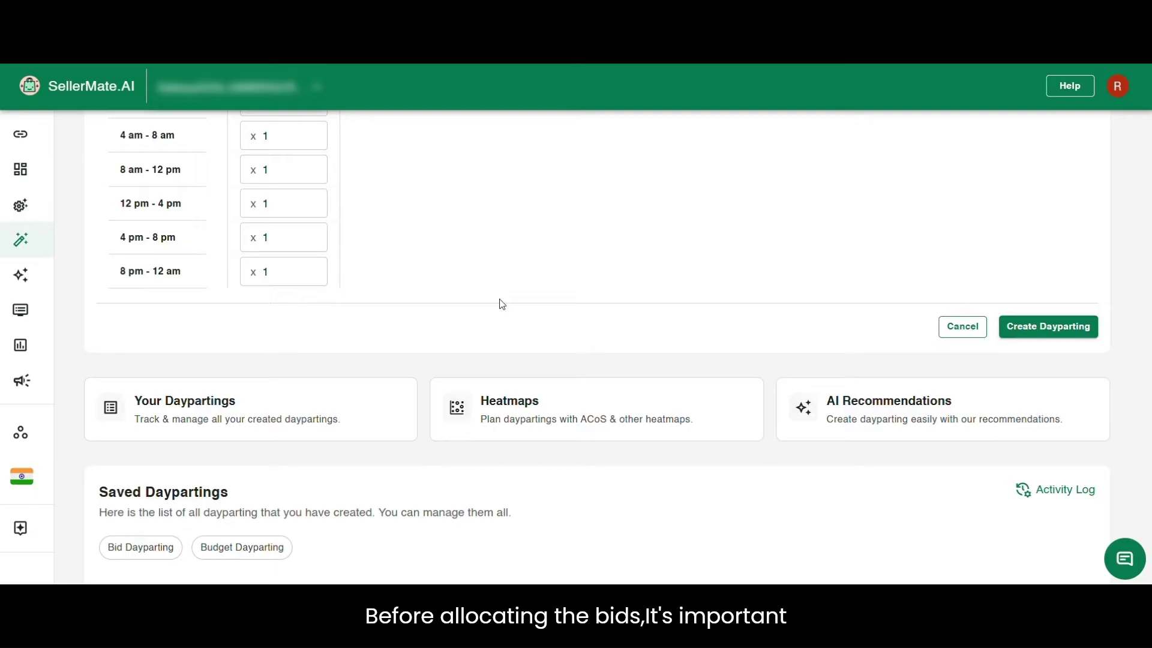
scroll(502, 304, "down", 1)
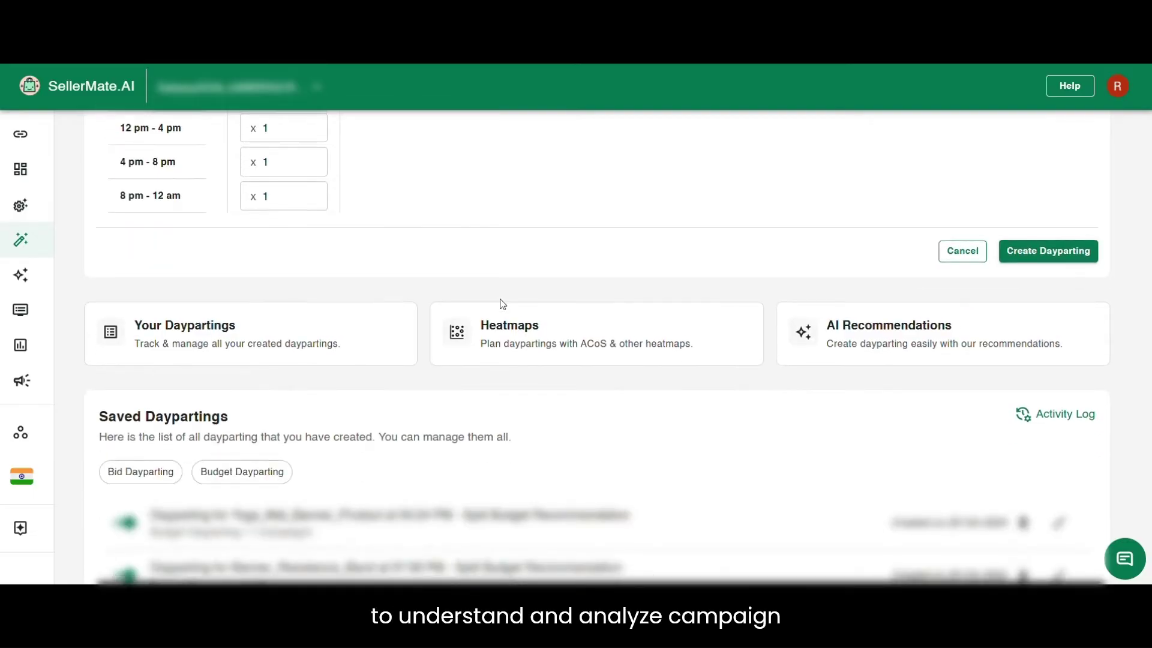
Open the hourly heatmaps and filter them to the two chosen campaigns, comparing Impressions and Clicks.
left_click(529, 328)
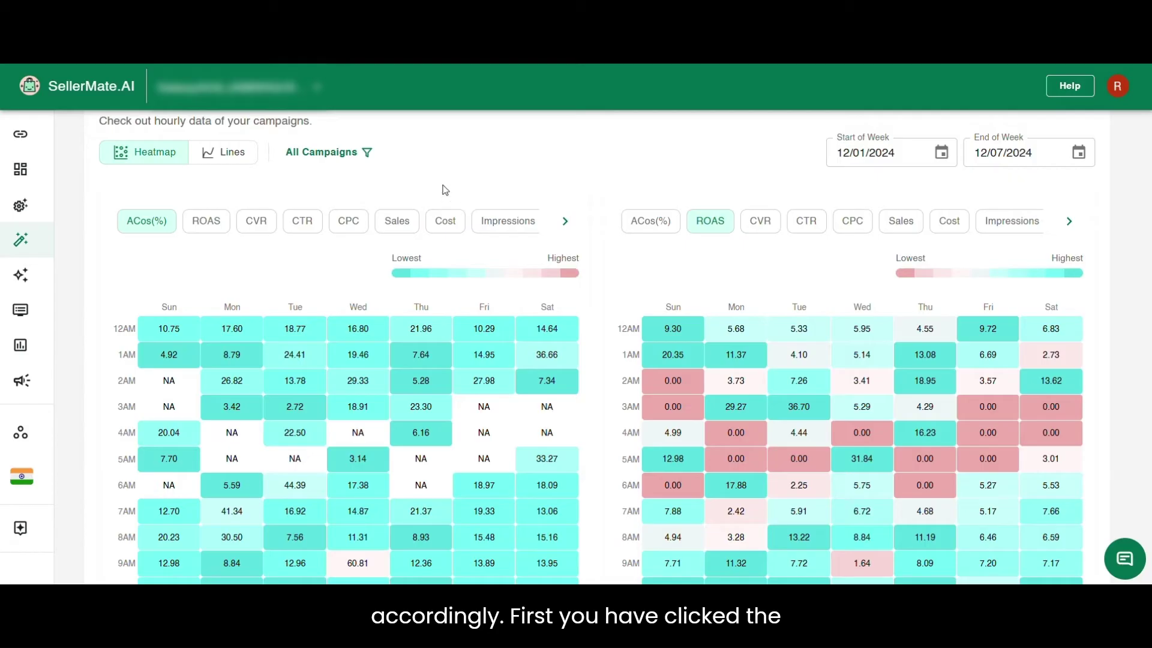
left_click(344, 154)
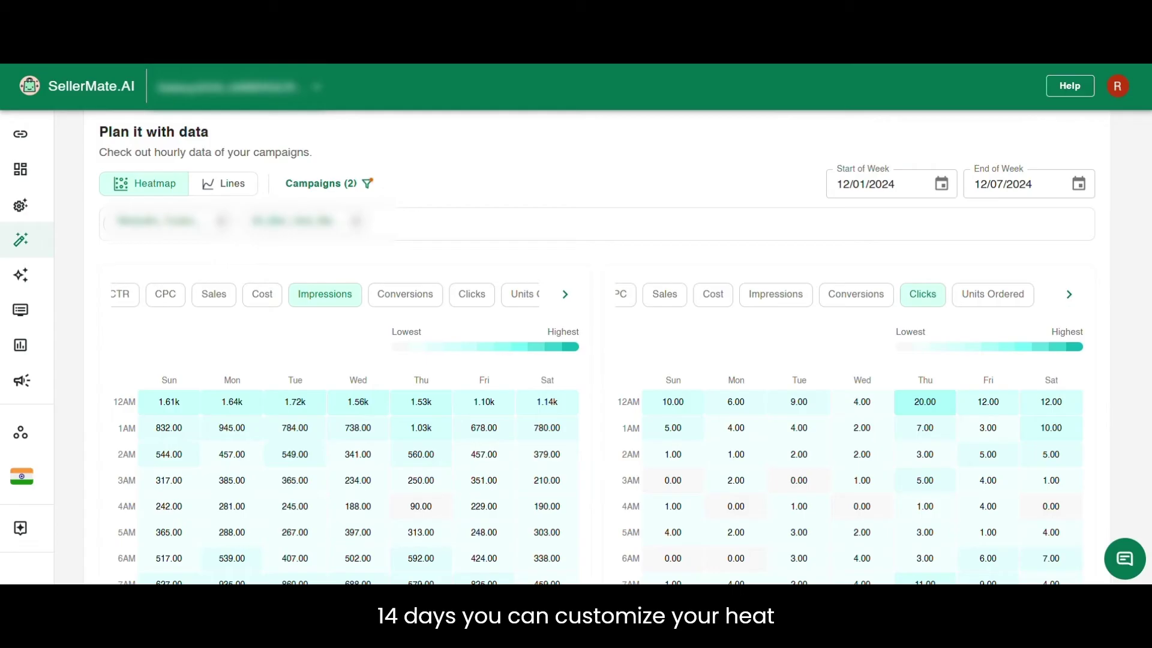
scroll(430, 267, "up", 1)
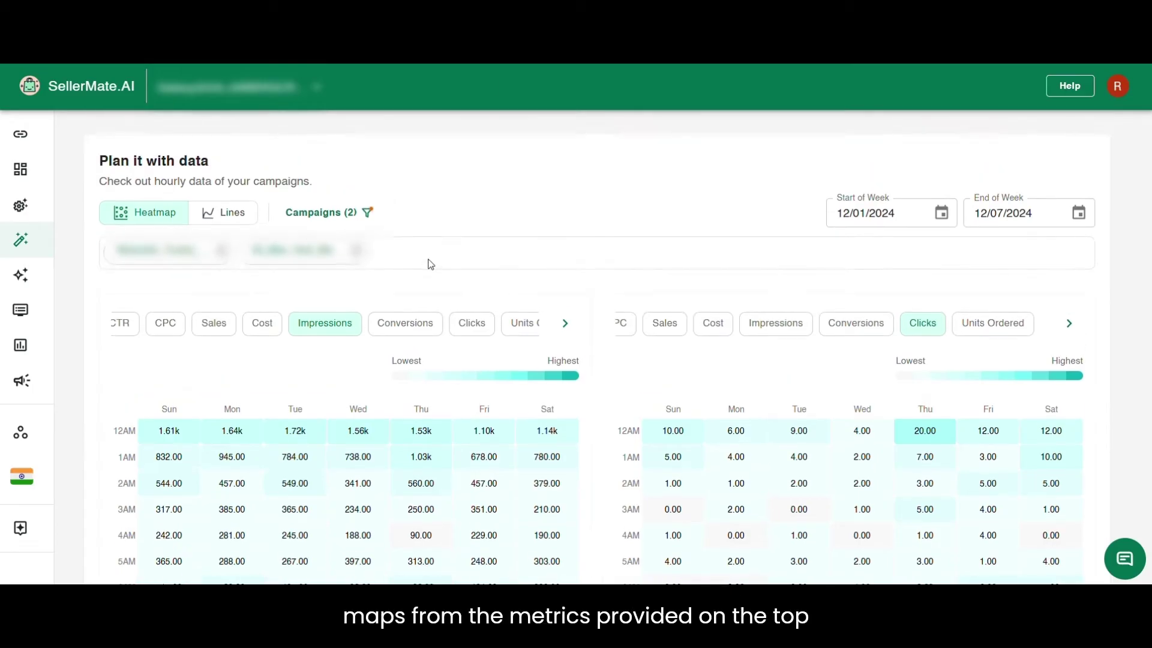
scroll(354, 296, "down", 1)
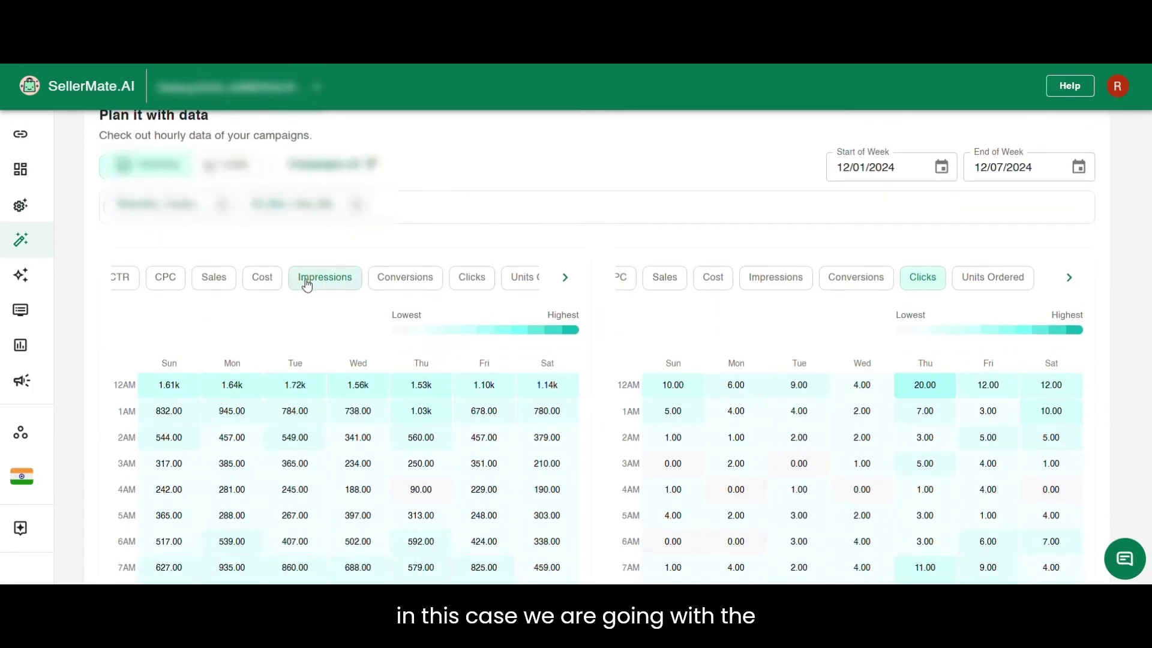
left_click(559, 277)
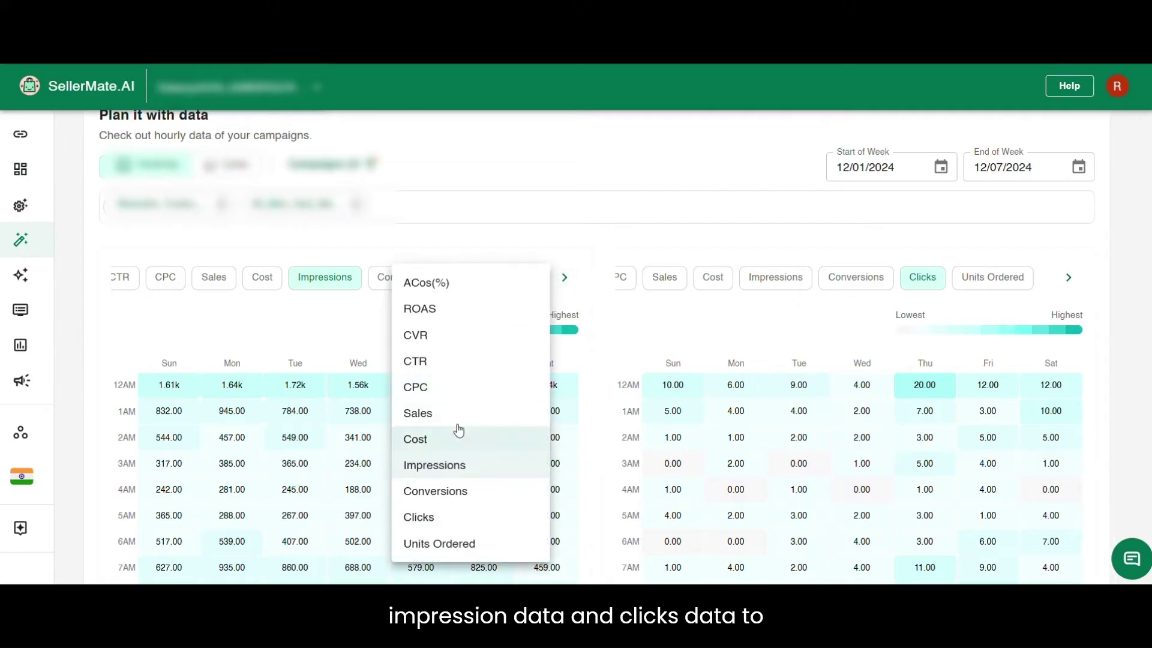
left_click(444, 464)
left_click(855, 277)
left_click(921, 277)
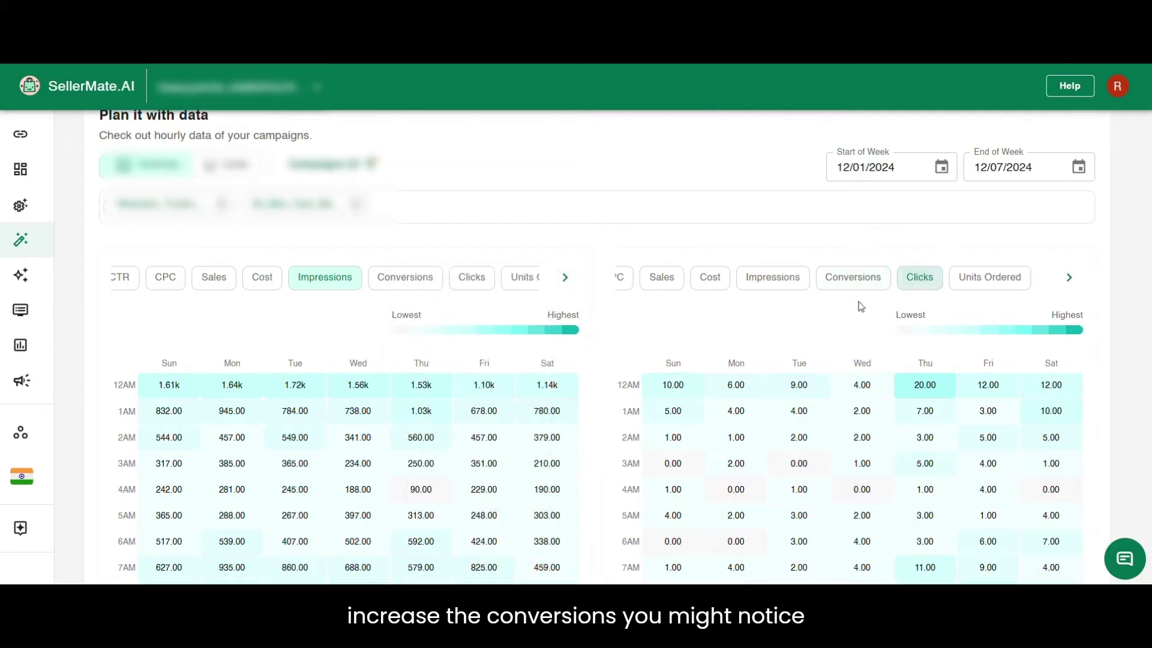
scroll(646, 324, "down", 4)
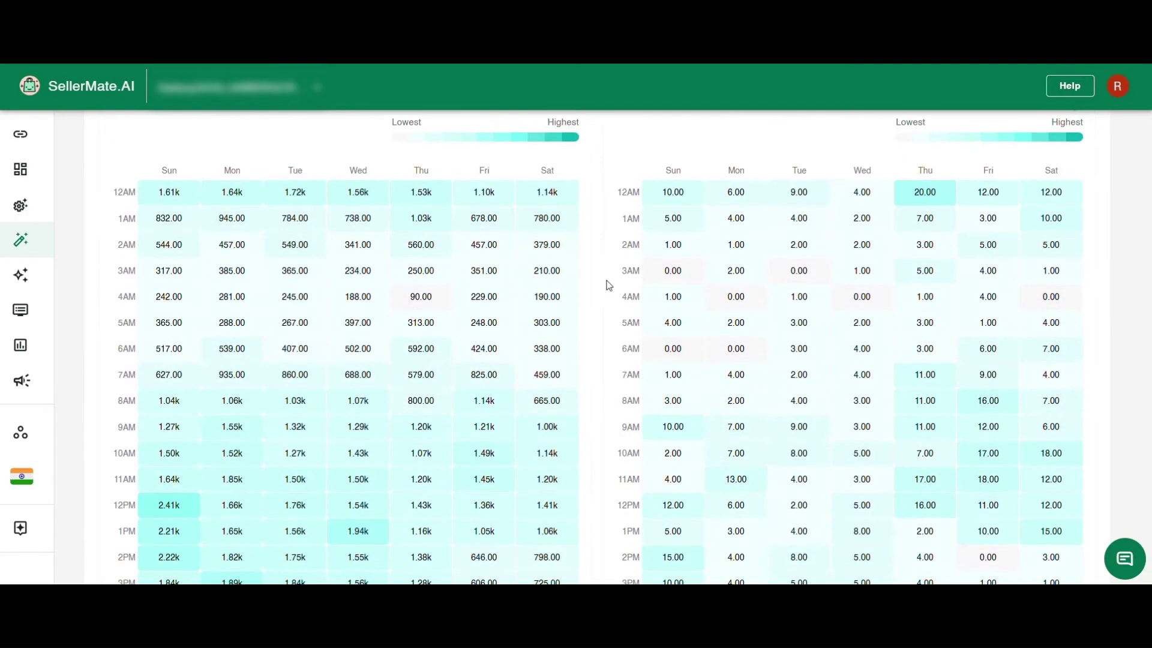
scroll(605, 280, "up", 1)
scroll(607, 285, "down", 5)
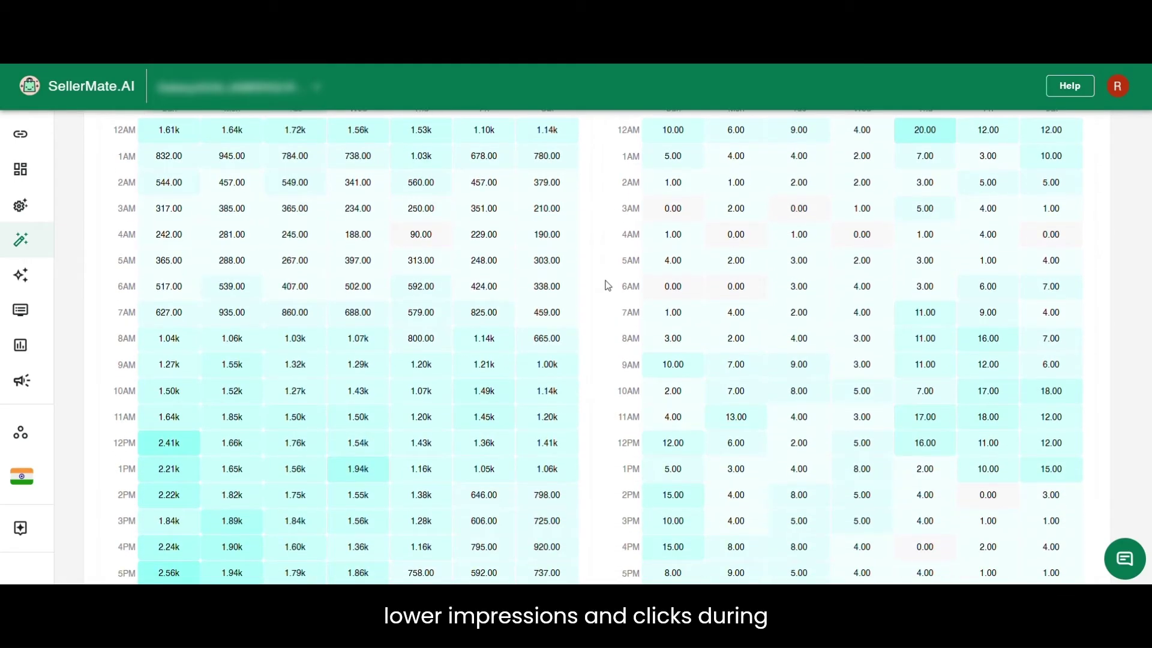
scroll(607, 285, "down", 3)
scroll(607, 285, "up", 2)
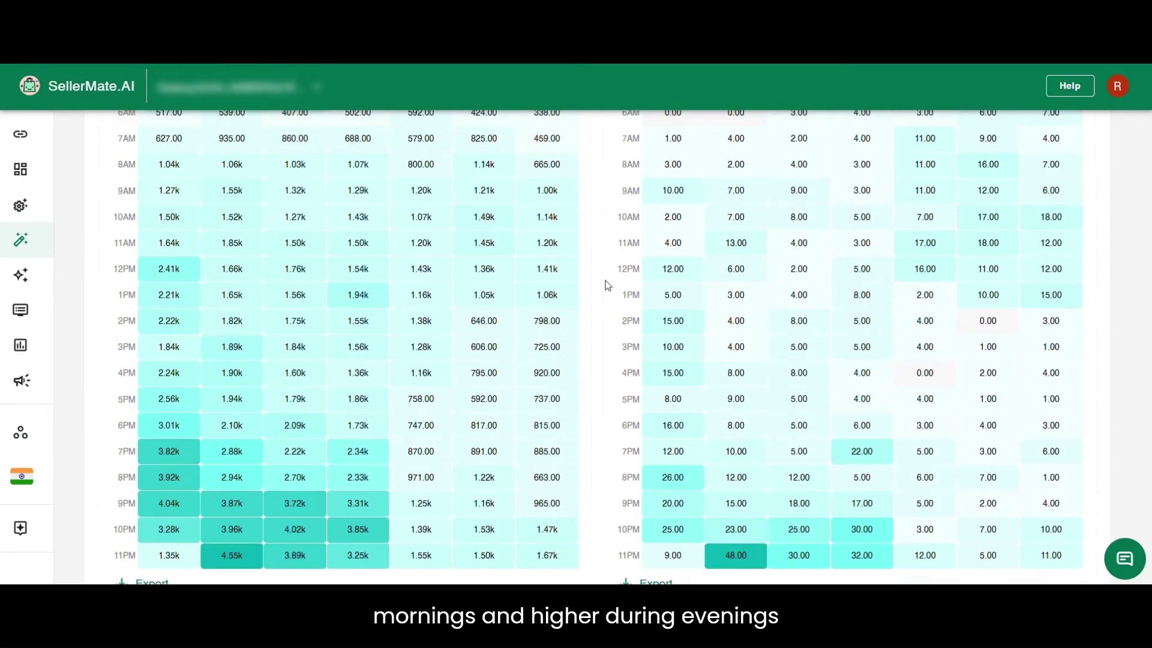
scroll(607, 285, "down", 1)
scroll(591, 329, "up", 2)
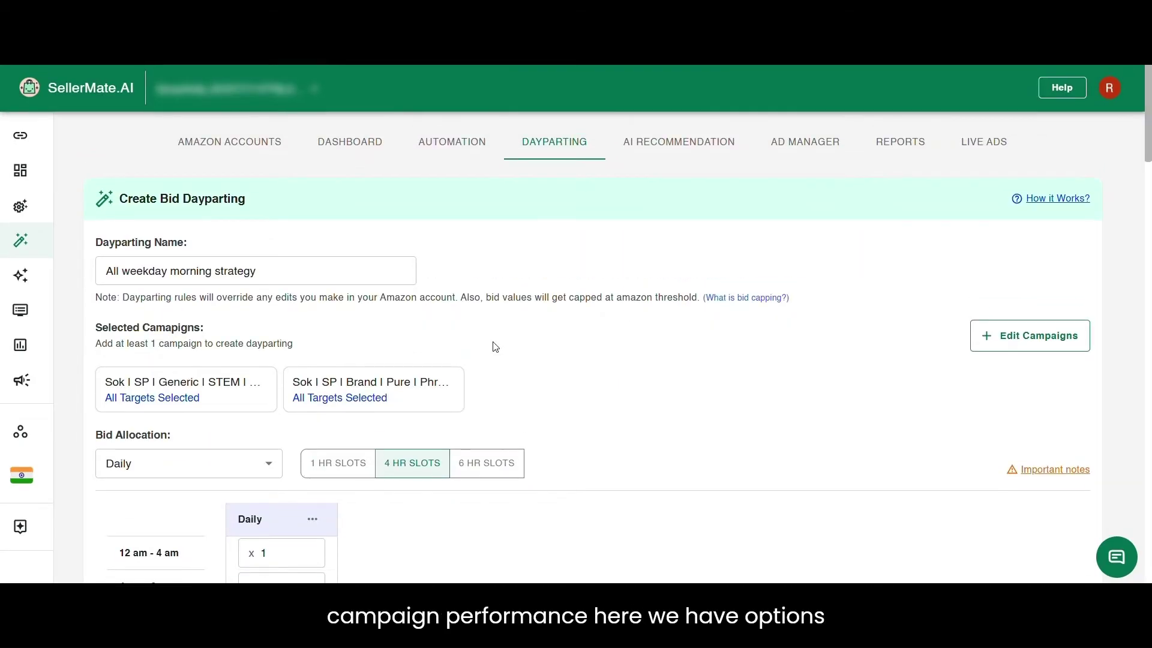
Back on the dayparting form, split the bid table into 1 HR slots.
scroll(494, 345, "down", 2)
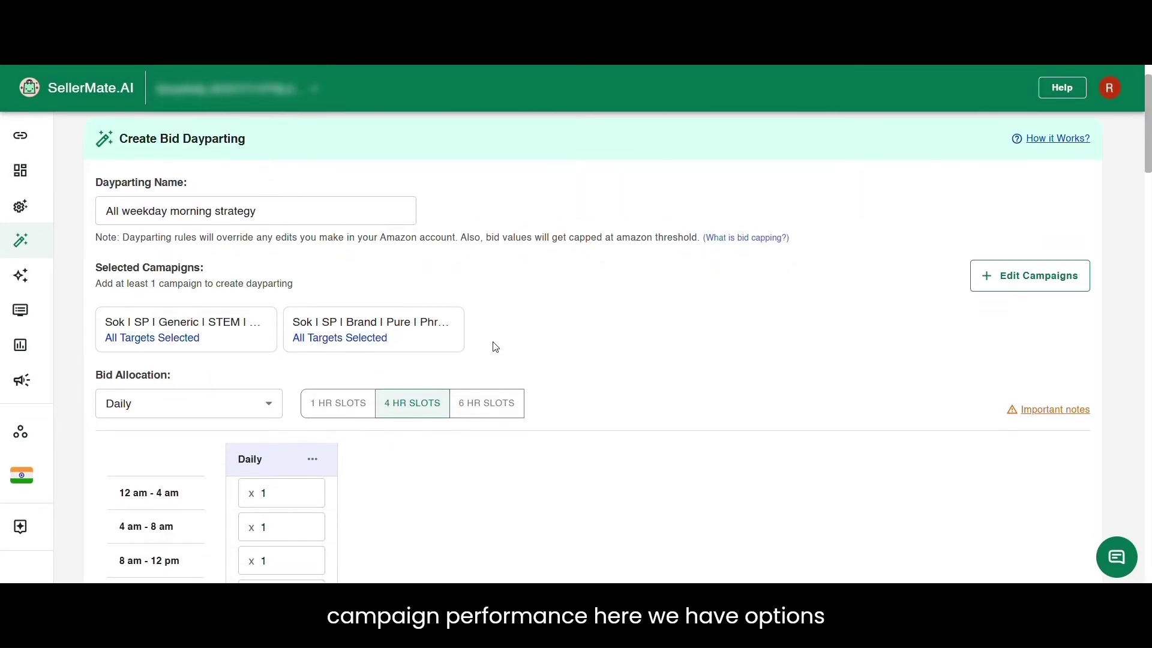
scroll(227, 316, "down", 2)
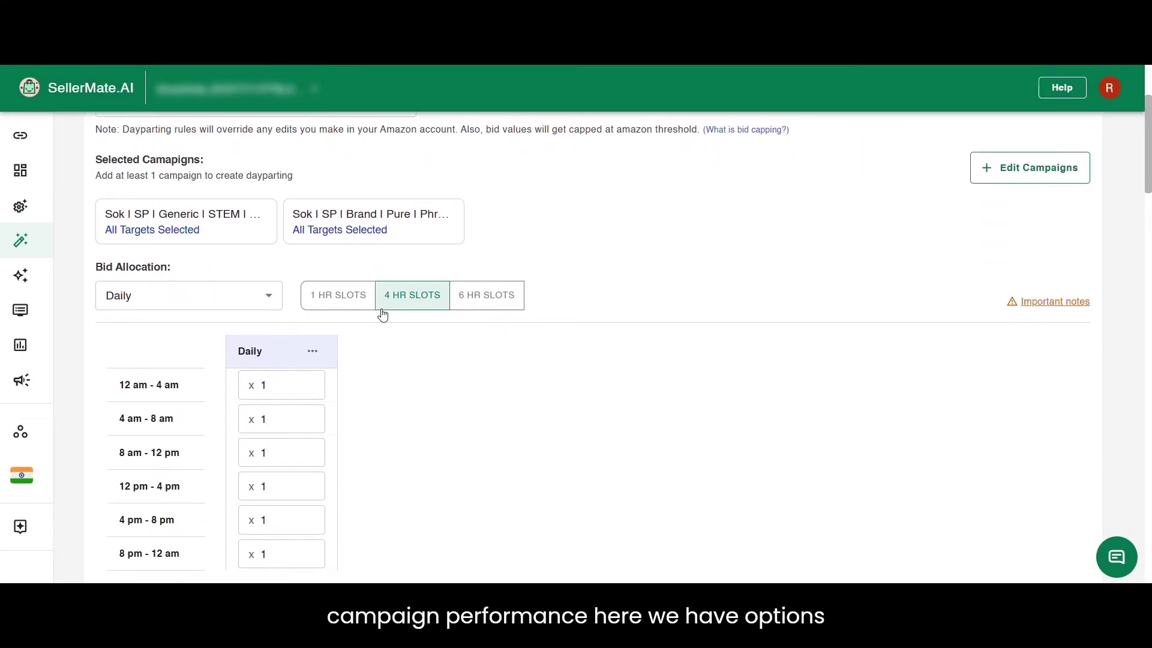
scroll(336, 249, "down", 1)
scroll(340, 250, "up", 1)
scroll(340, 250, "down", 2)
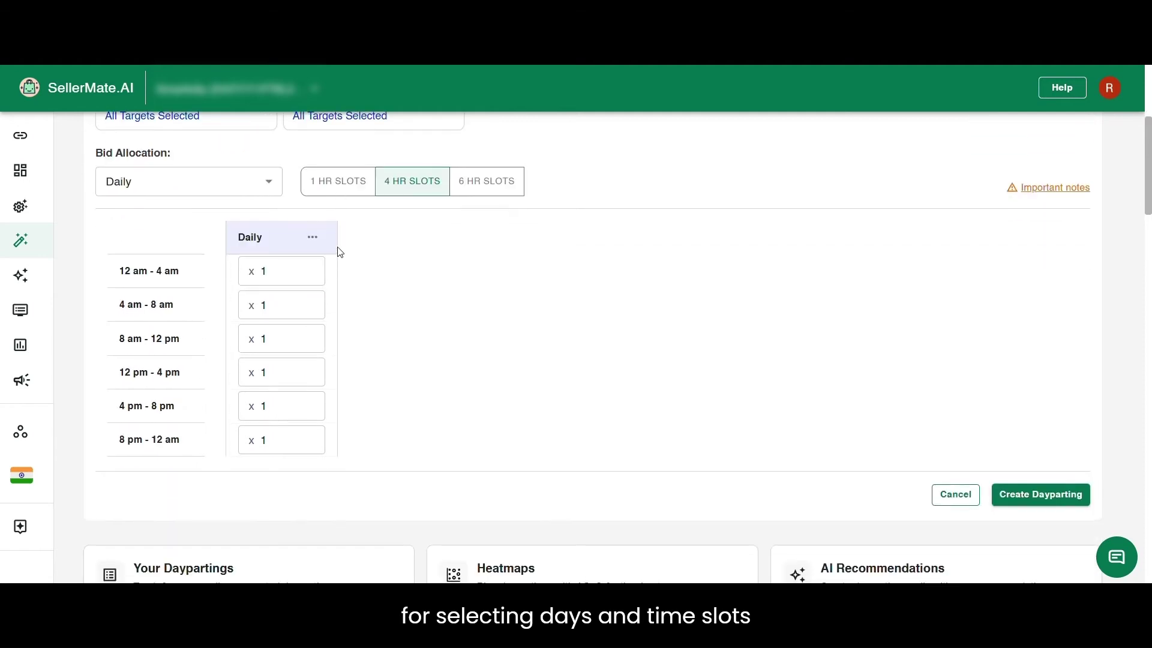
scroll(340, 252, "up", 1)
left_click(340, 235)
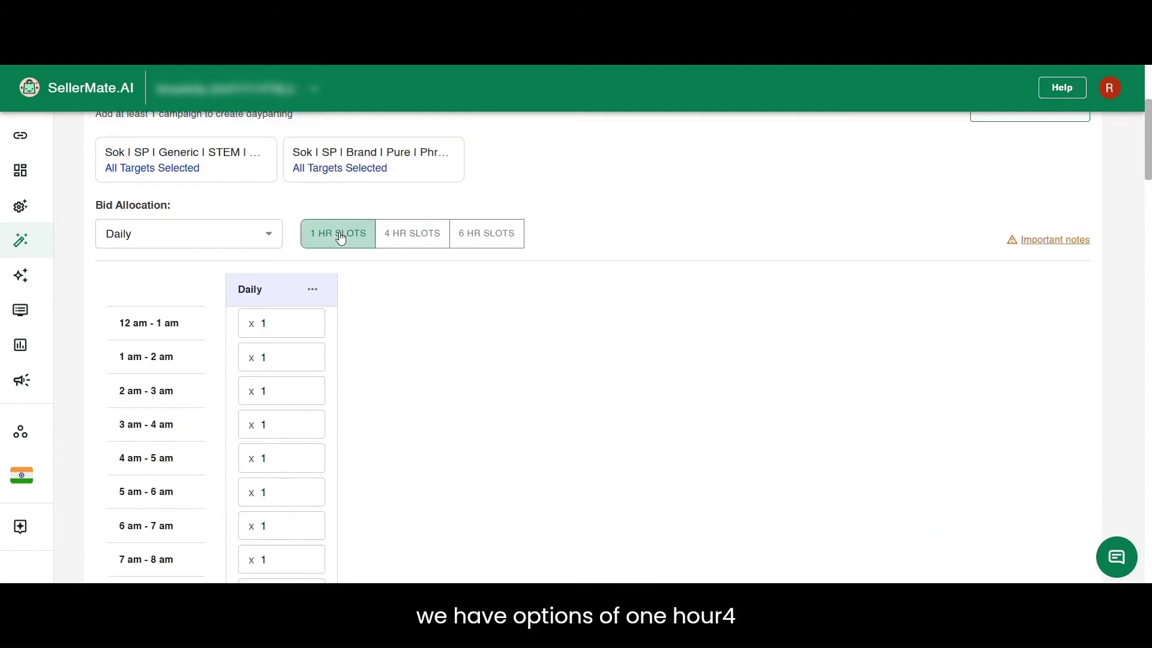
scroll(341, 239, "down", 2)
scroll(339, 237, "down", 2)
scroll(337, 235, "up", 3)
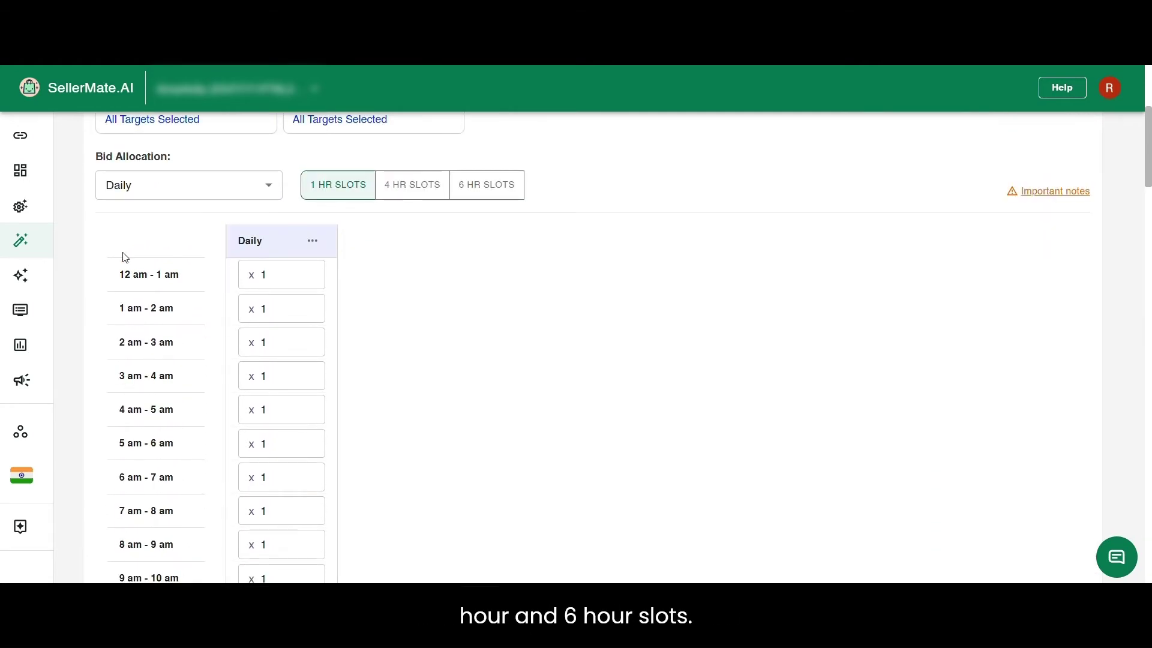
Try 4 HR and 6 HR slots, settling on six 4-hour slots.
left_click(404, 186)
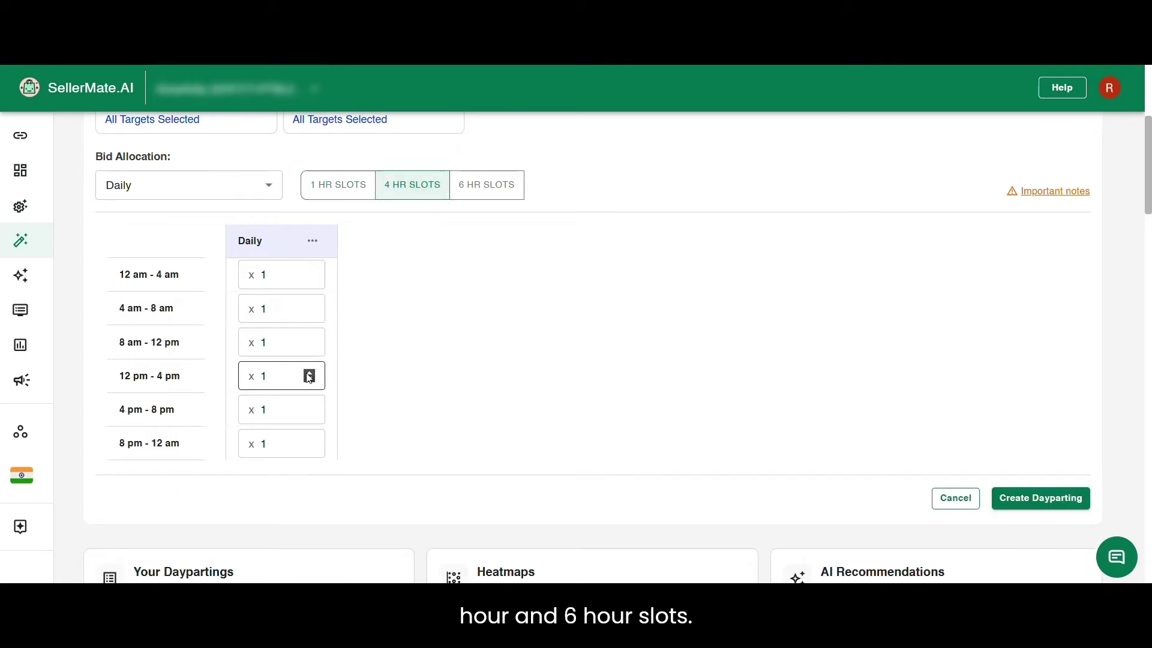
left_click(487, 184)
scroll(271, 283, "up", 1)
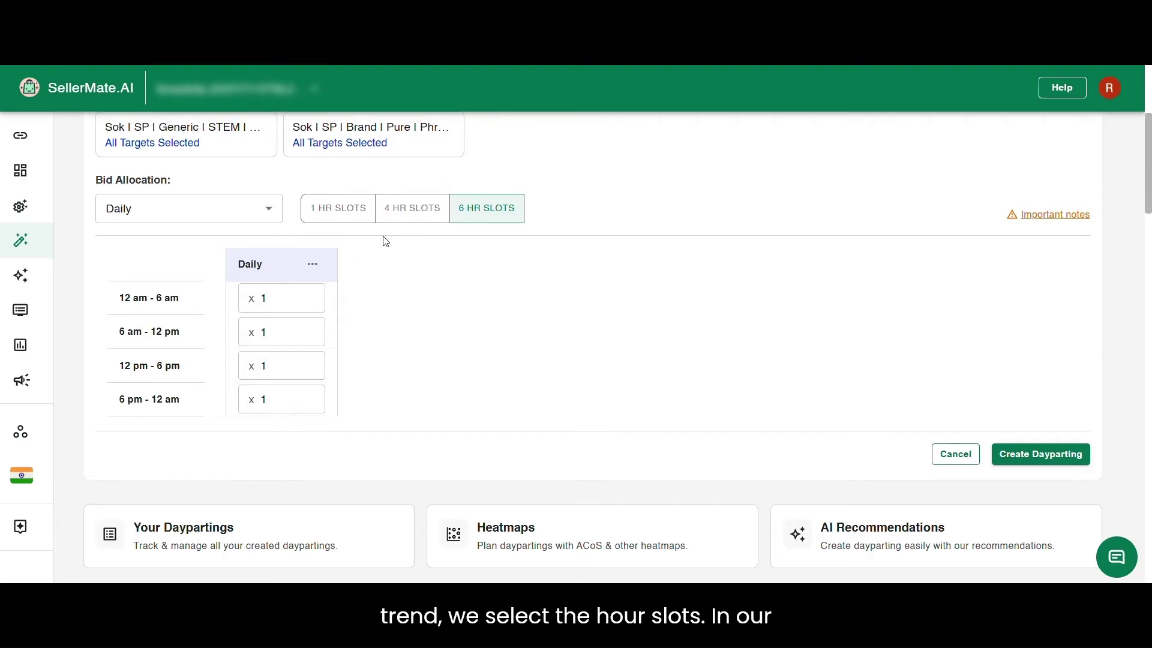
left_click(411, 207)
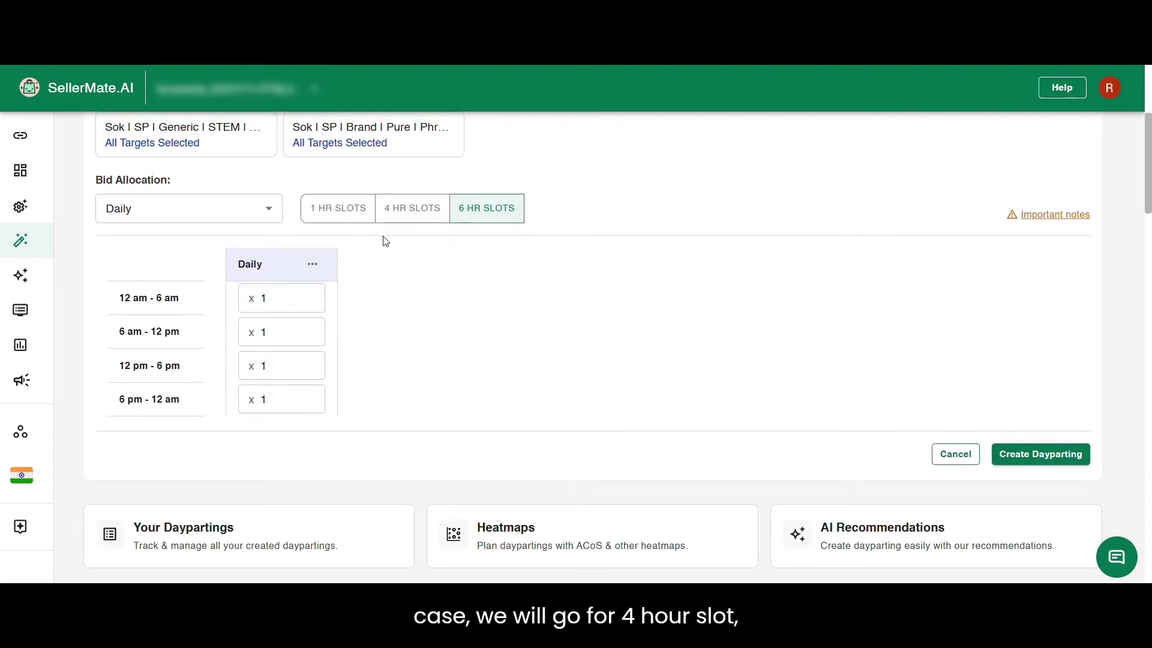
left_click(426, 212)
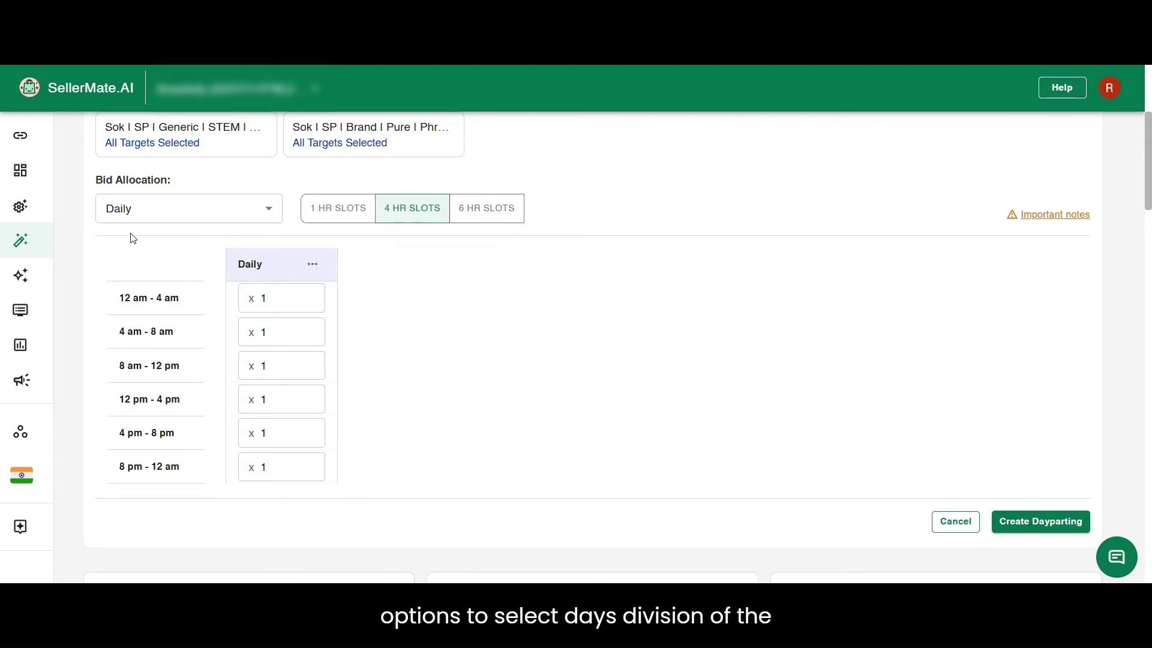
Set Bid Allocation to All Days after trying Weekdays + Weekend, then open the custom dates option.
left_click(263, 213)
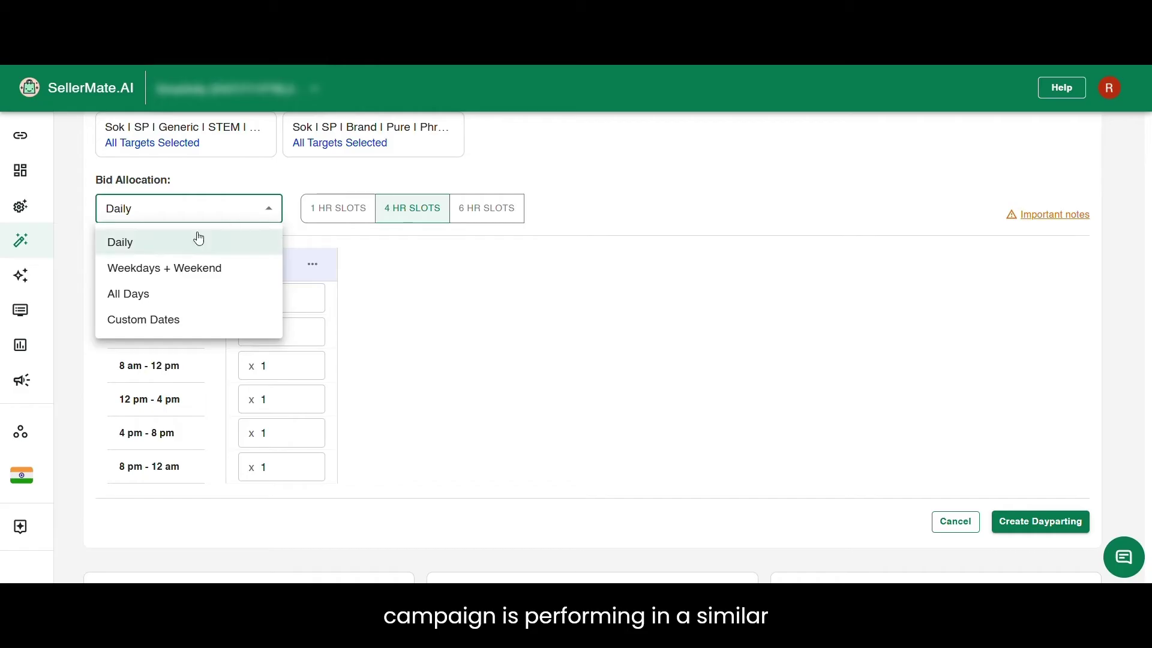
left_click(182, 279)
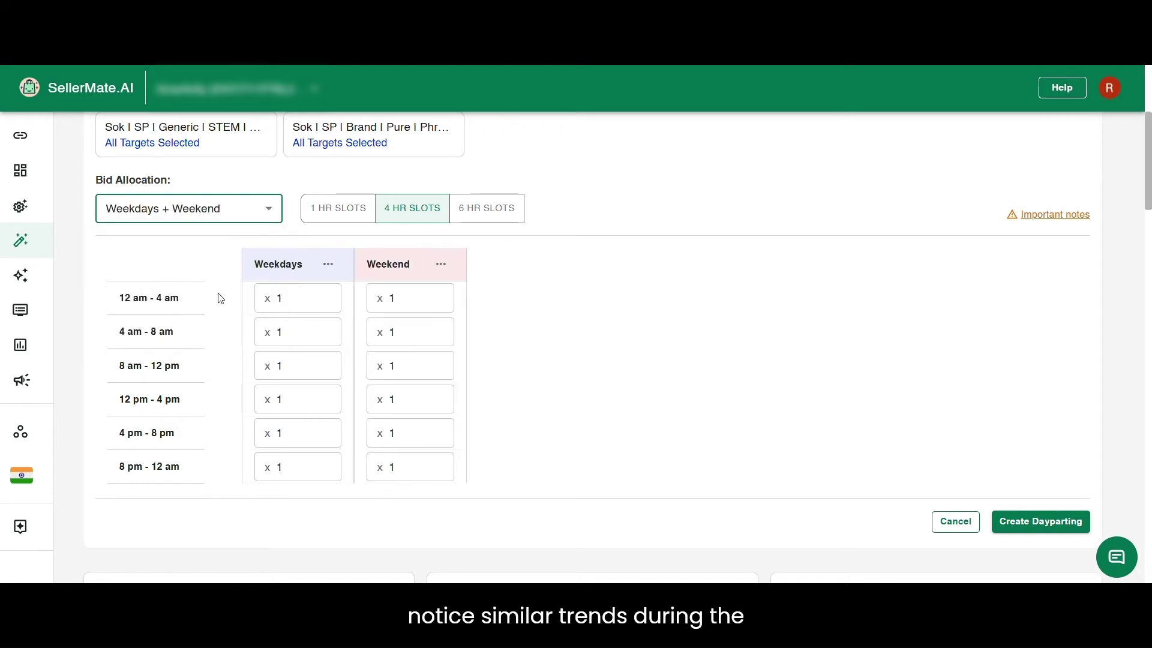
left_click(332, 268)
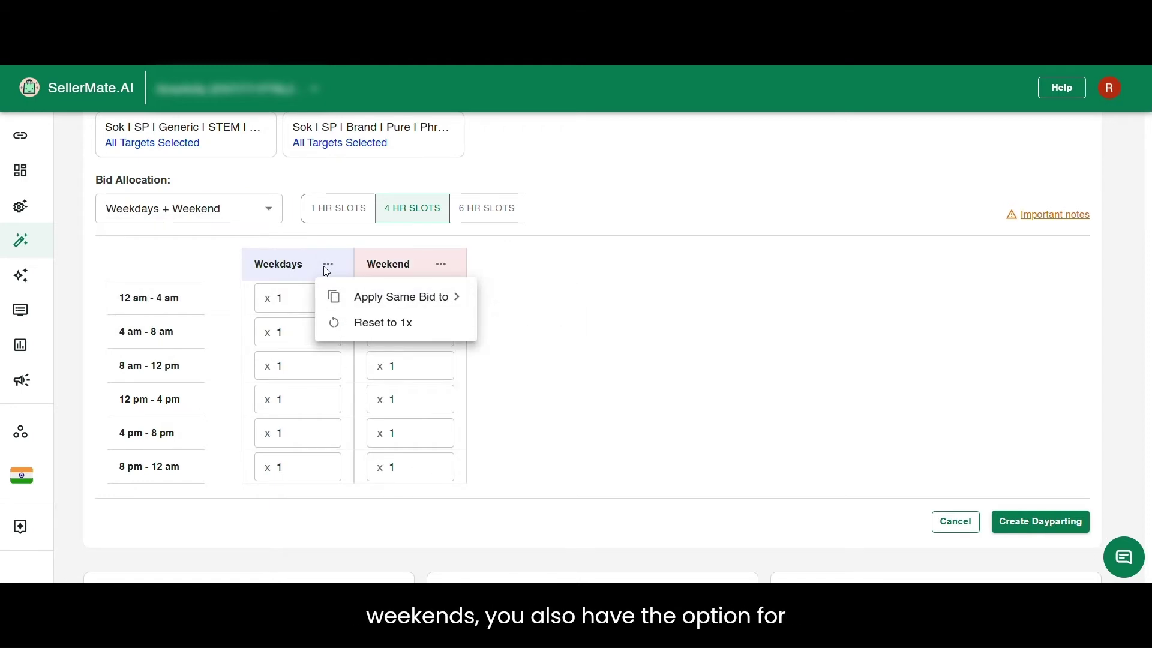
left_click(204, 208)
left_click(186, 298)
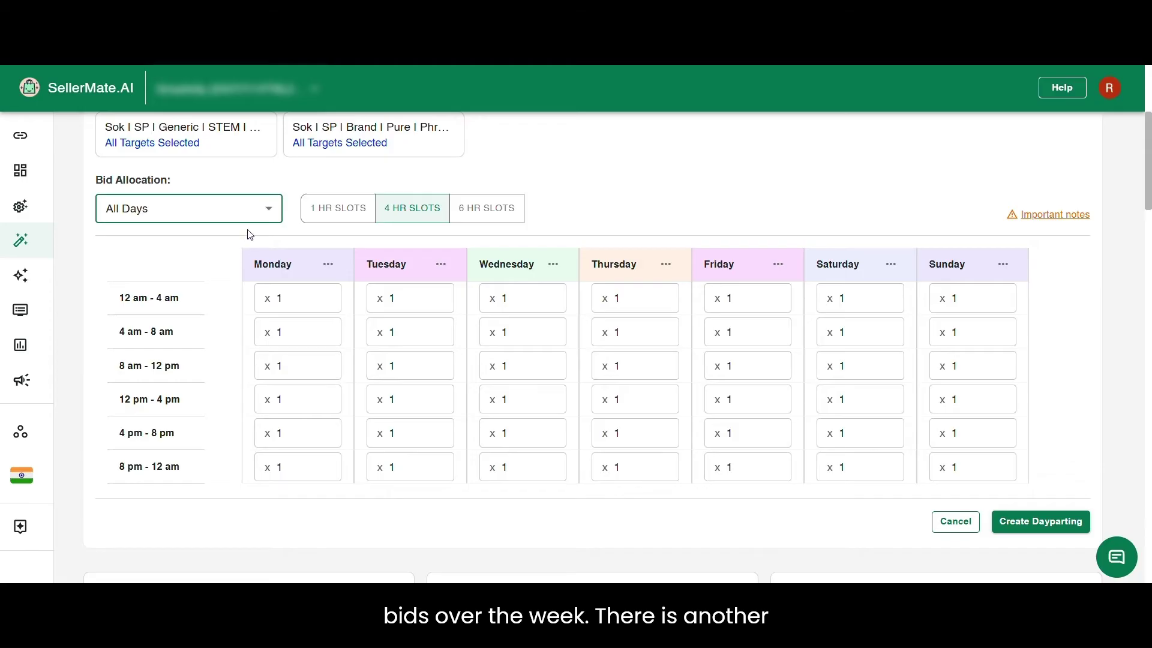
left_click(264, 210)
left_click(176, 333)
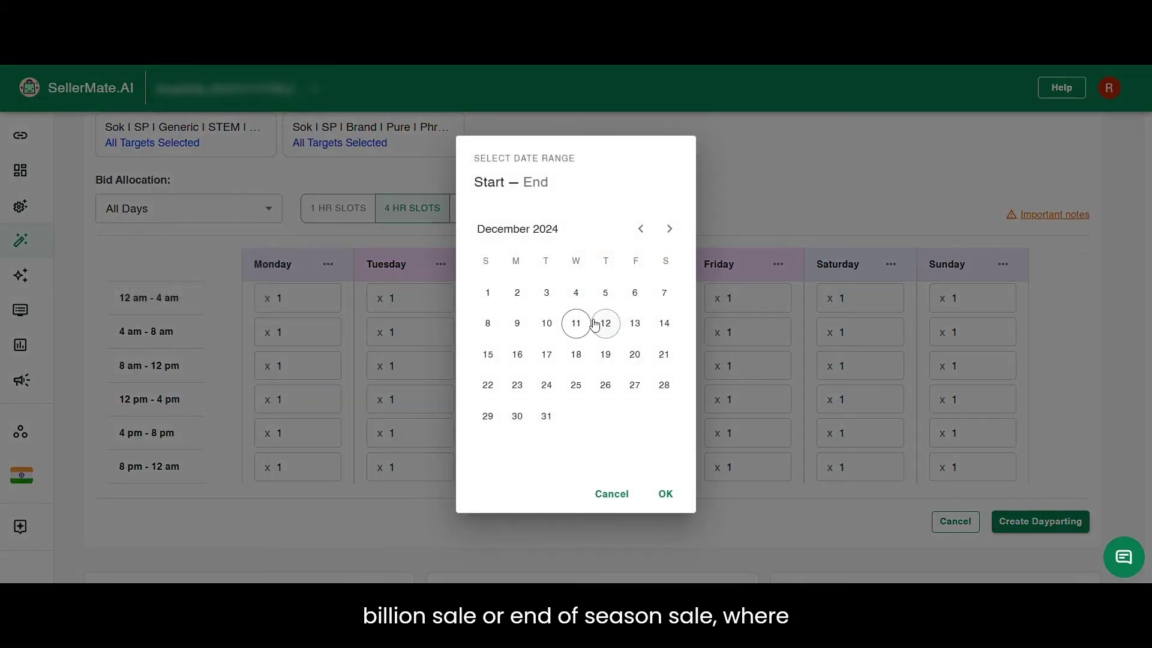
left_click(576, 323)
left_click(605, 354)
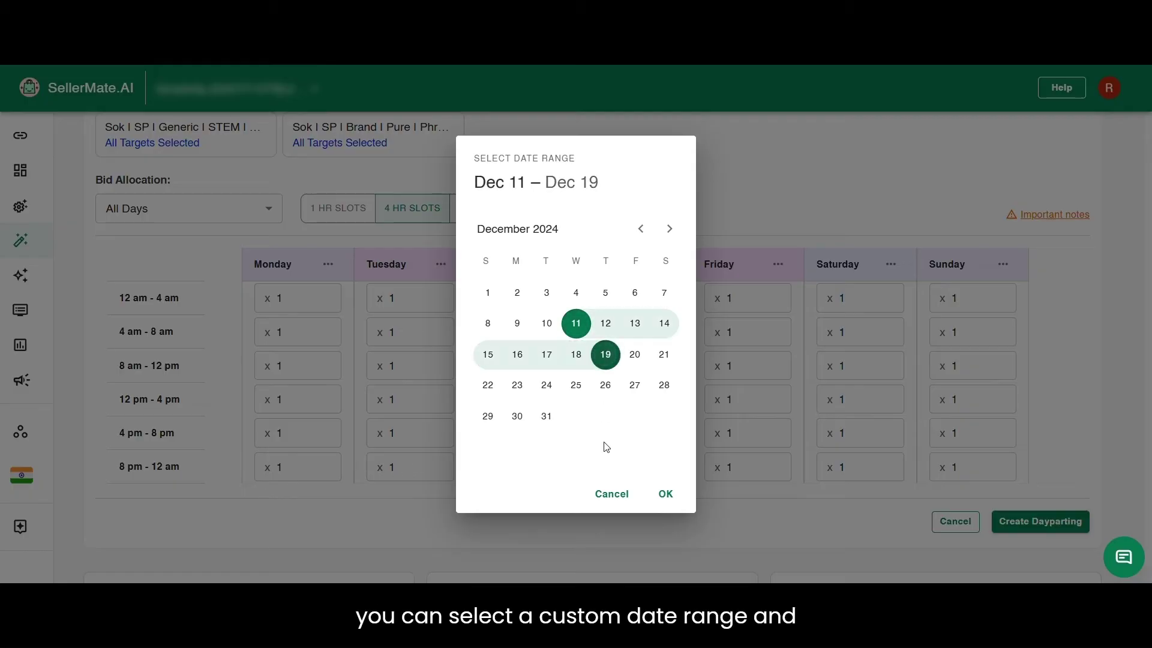
left_click(664, 493)
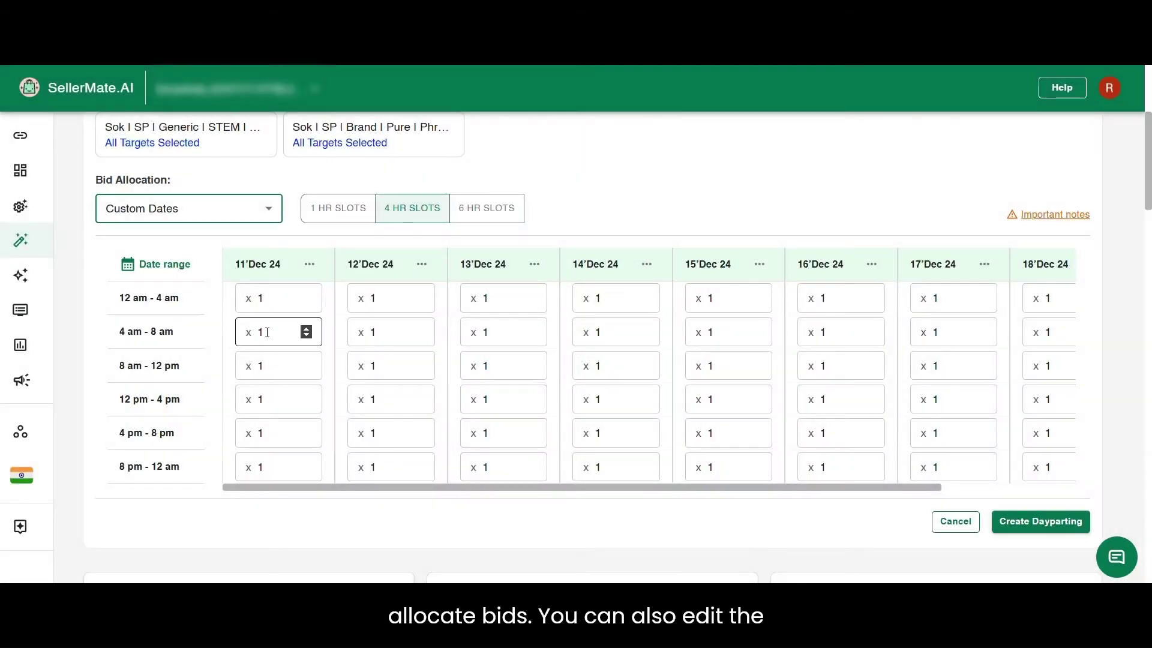
scroll(384, 293, "right", 3)
scroll(385, 286, "left", 3)
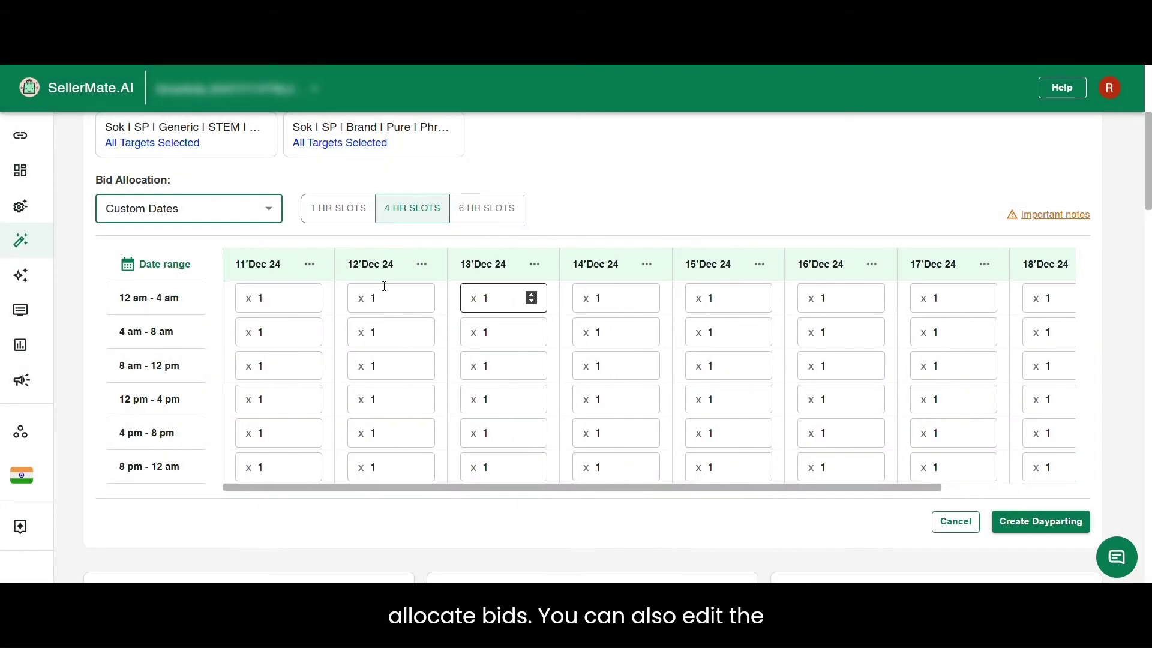
left_click(178, 268)
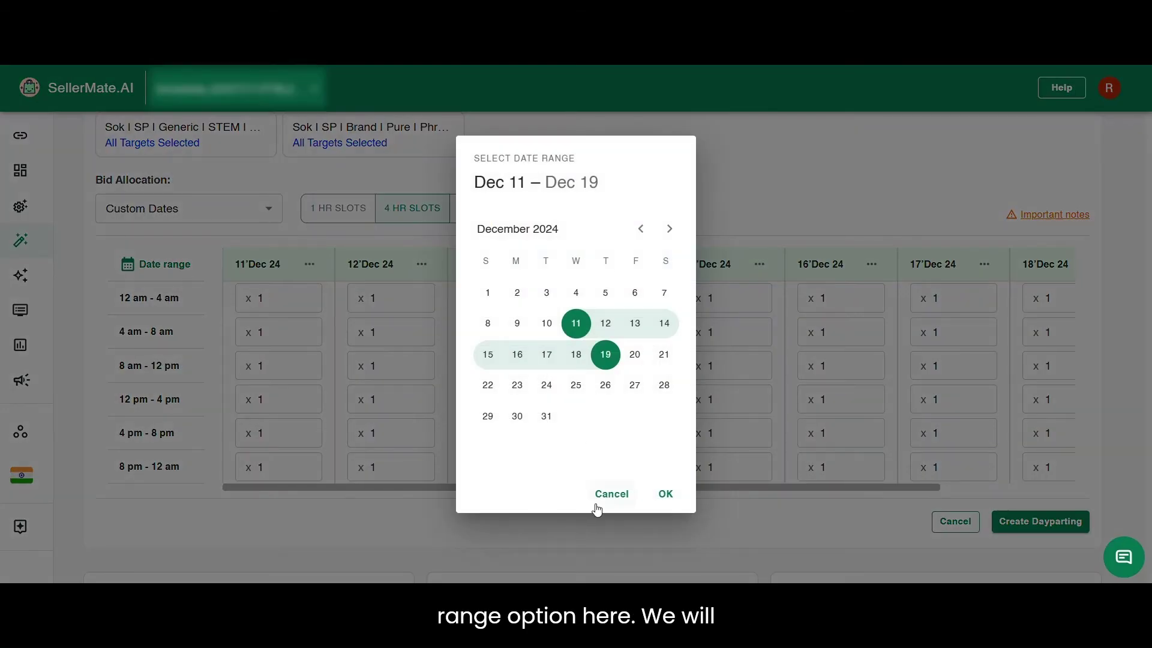
left_click(612, 494)
left_click(180, 208)
left_click(137, 295)
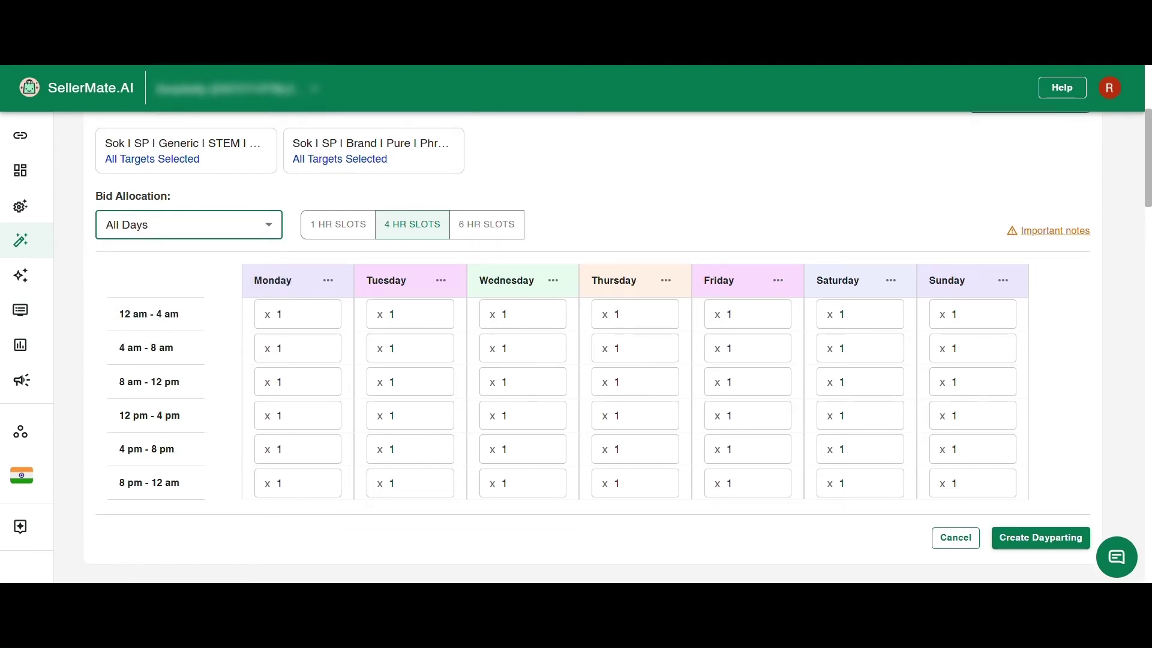
Review the campaign heatmaps to plan the slot multipliers.
scroll(563, 213, "up", 1)
scroll(566, 217, "down", 3)
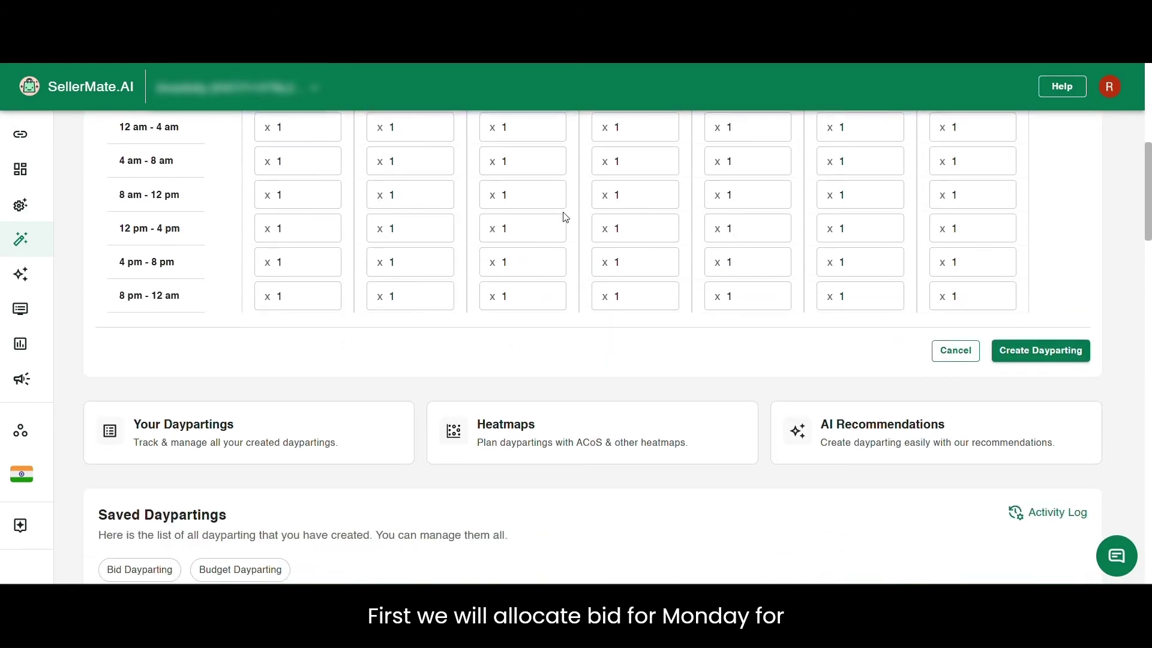
scroll(548, 424, "up", 1)
left_click(550, 462)
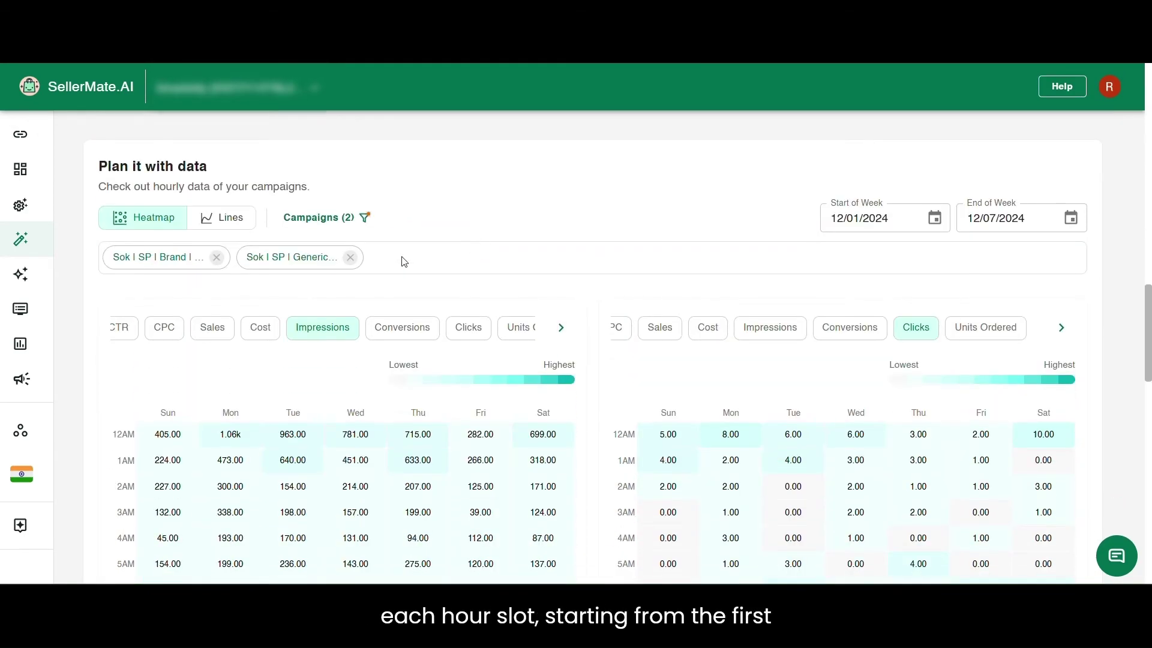
scroll(404, 261, "down", 3)
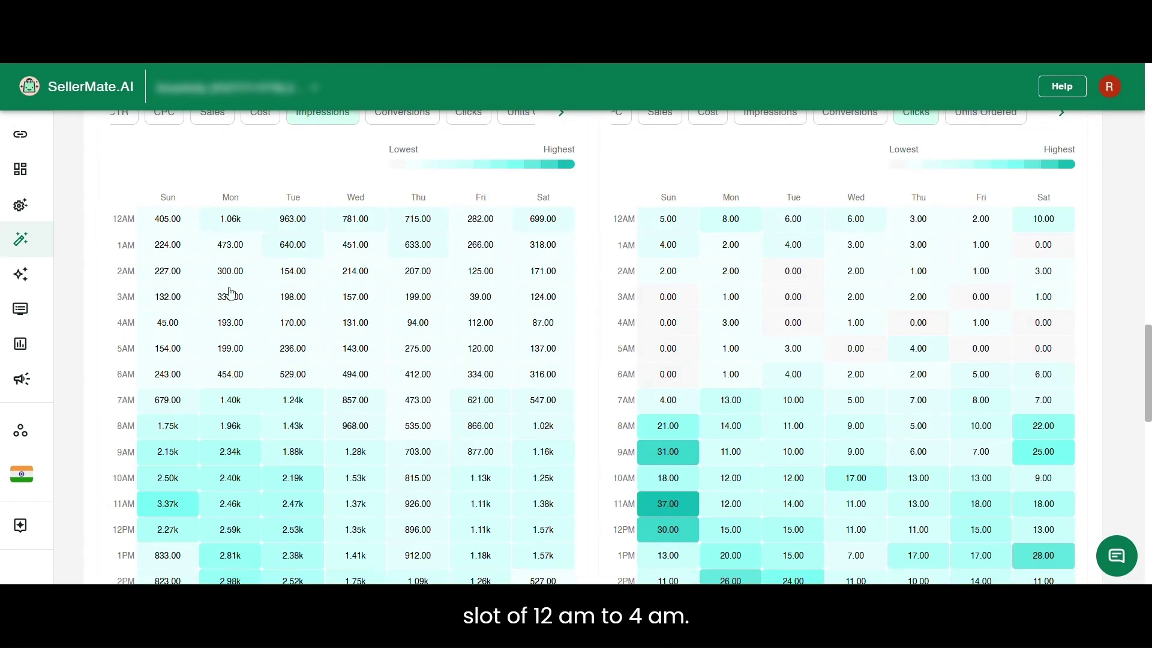
scroll(231, 292, "up", 15)
scroll(324, 264, "down", 12)
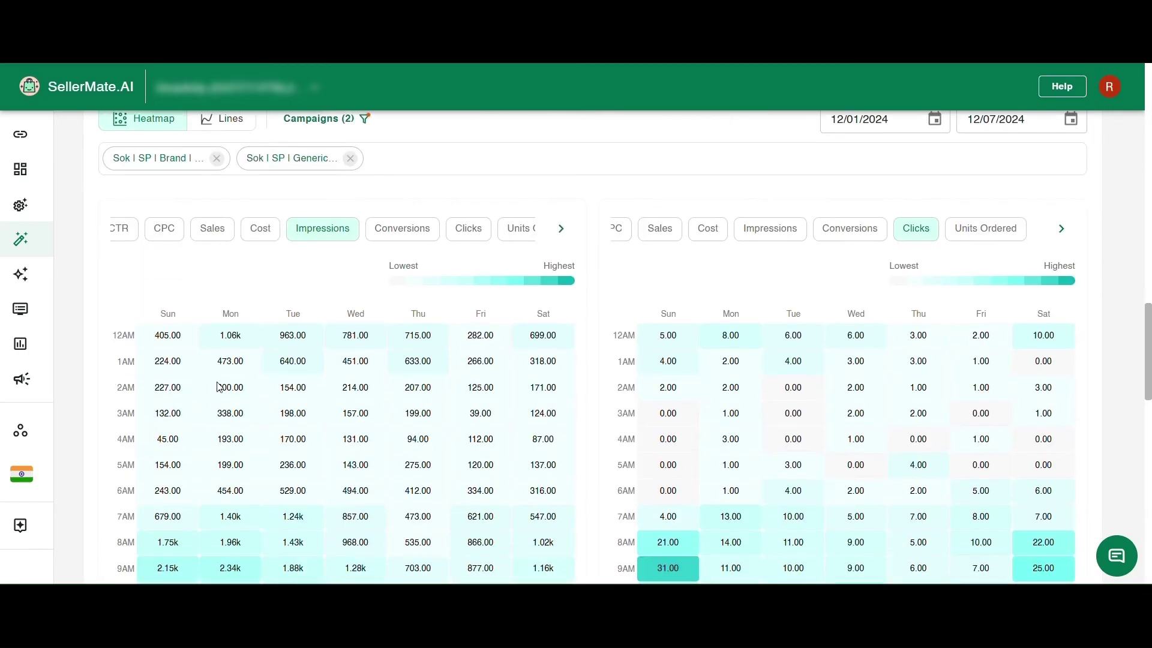
scroll(257, 324, "up", 14)
scroll(327, 337, "down", 17)
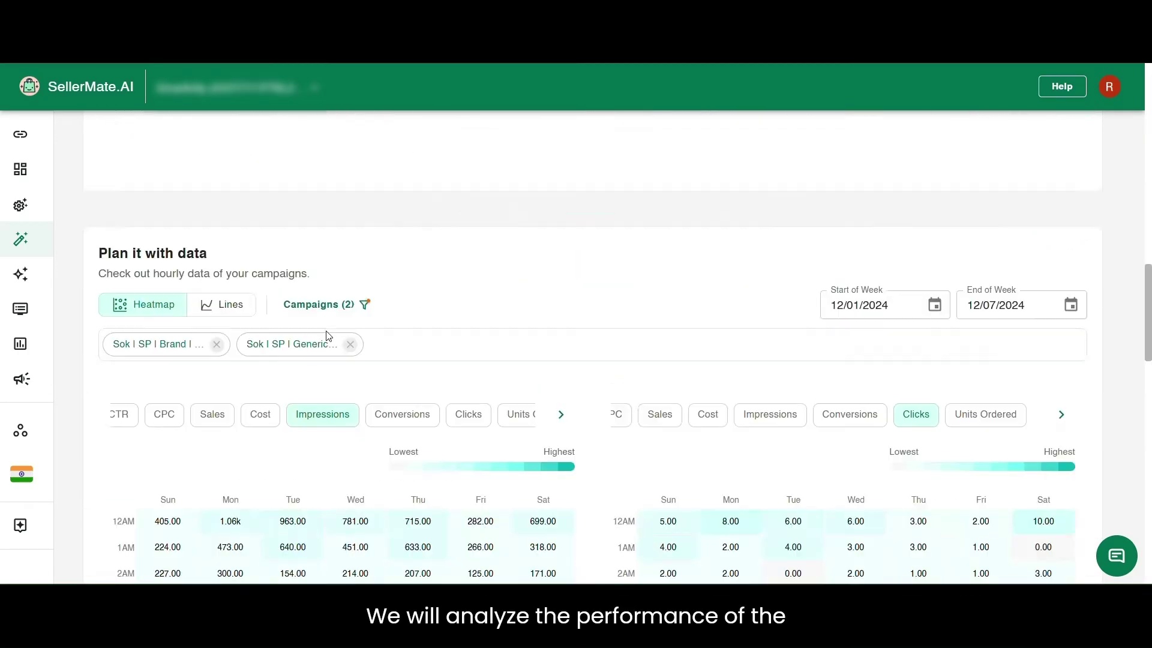
scroll(240, 360, "up", 14)
Edit Monday's slot multipliers, entering 0.9 and 0.7 for the 8 pm–12 am slot.
left_click(326, 282)
left_click(330, 346)
scroll(329, 346, "down", 15)
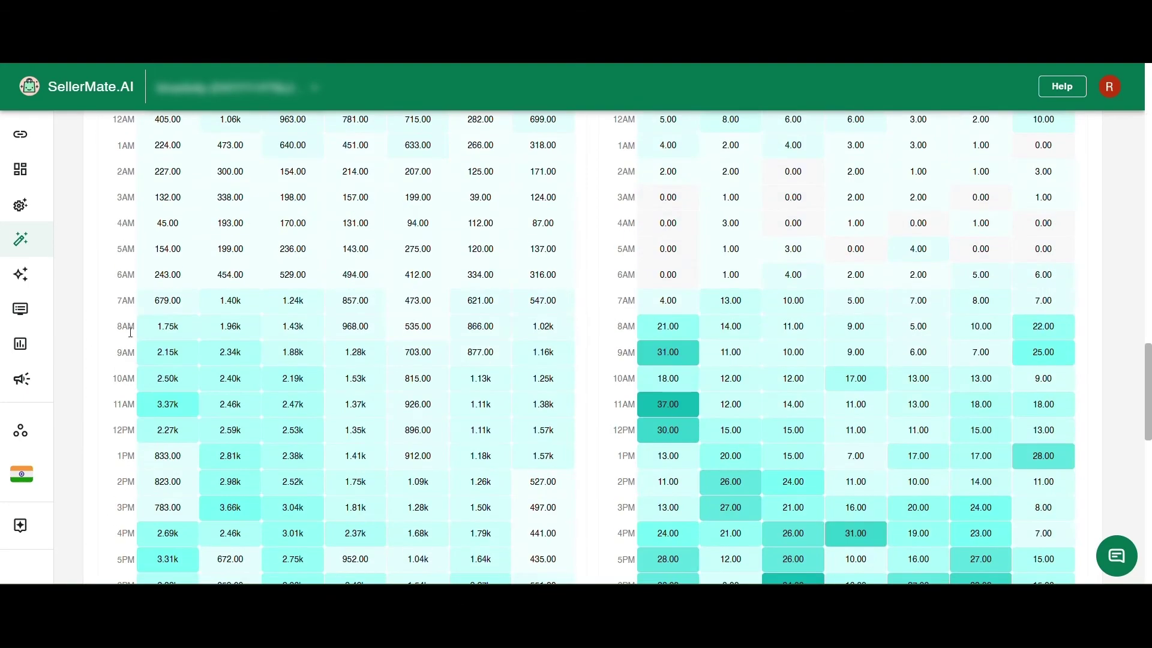
scroll(325, 234, "up", 14)
type(".9")
scroll(325, 233, "up", 1)
left_click(325, 248)
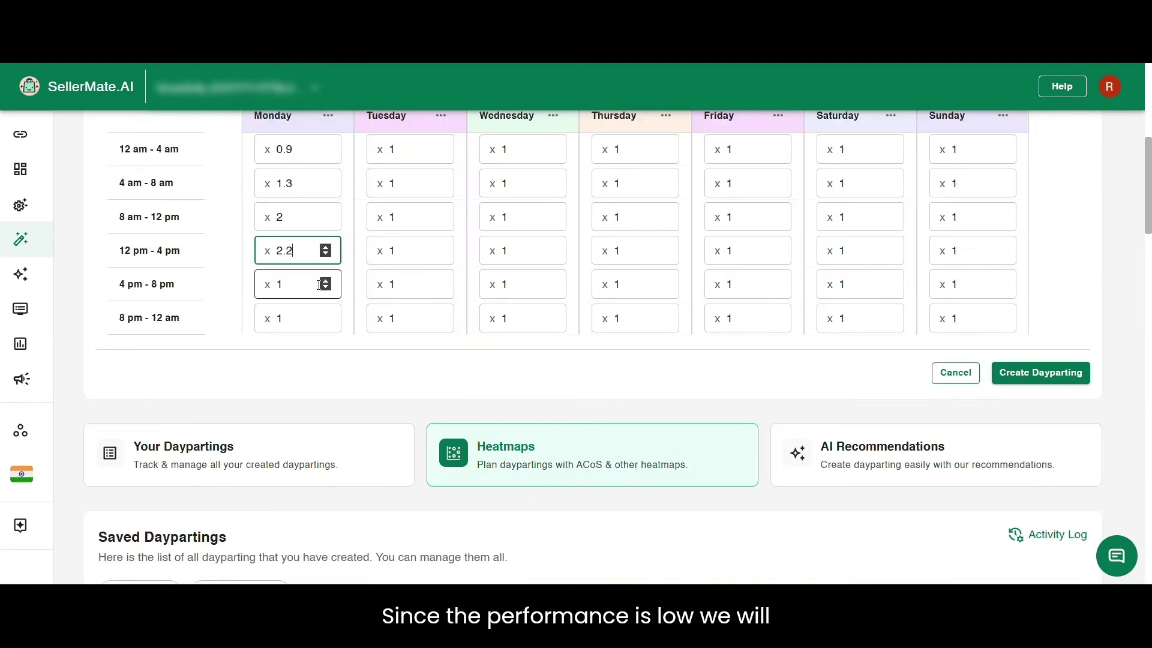
scroll(319, 285, "down", 15)
scroll(290, 337, "up", 16)
left_click(327, 375)
key("BackSpace")
type("0.7")
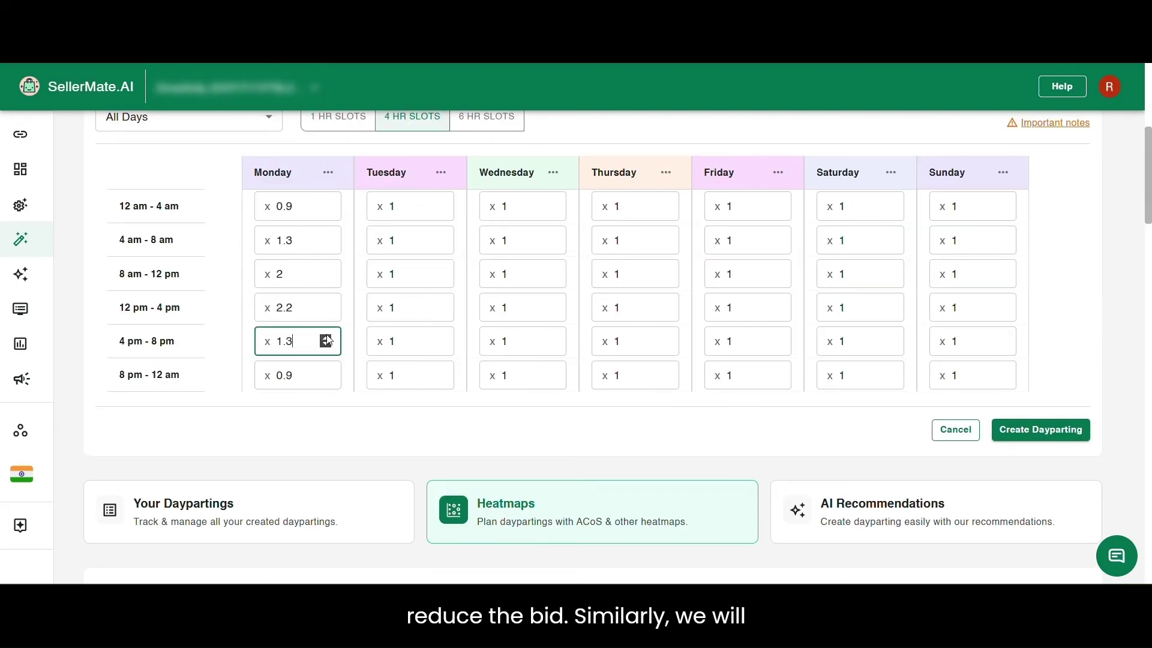
scroll(327, 341, "up", 2)
Copy Monday's multipliers to every day with Apply Same Bid to All Columns.
left_click(328, 210)
mouse_move(387, 239)
left_click(504, 249)
scroll(420, 360, "down", 15)
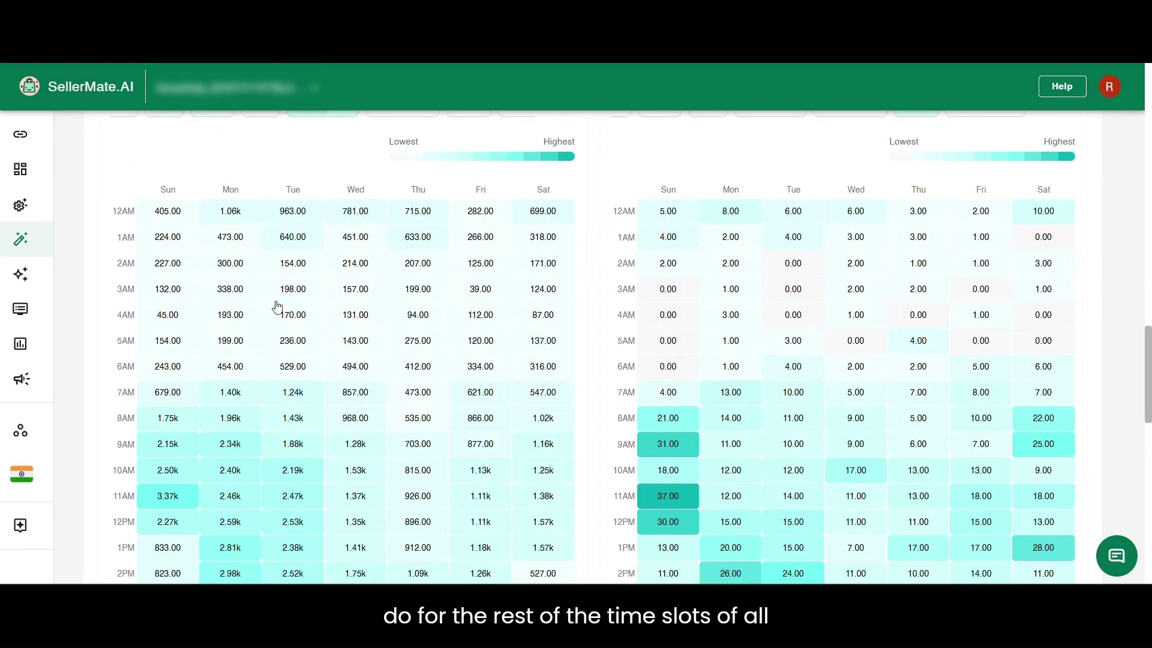
scroll(314, 285, "up", 1)
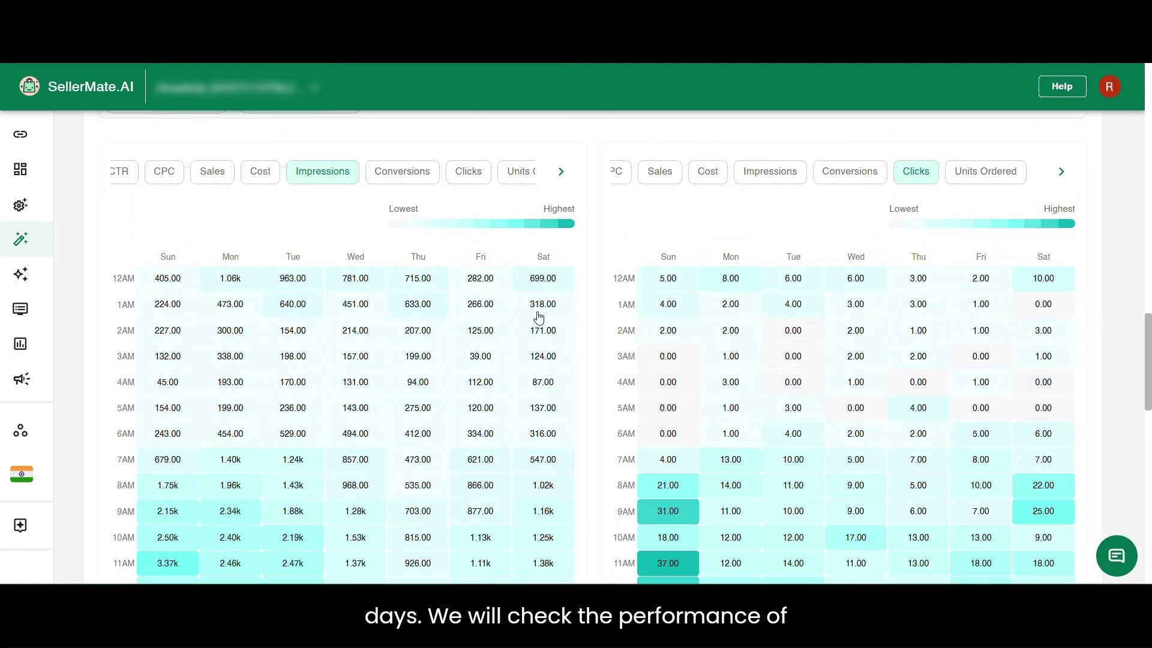
scroll(240, 288, "up", 14)
Fine-tune the 12 am–4 am multipliers for Wednesday, Friday, Saturday, Sunday and Monday.
left_click(526, 241)
left_click(663, 241)
triple_click(775, 245)
left_click(888, 237)
double_click(1000, 238)
left_click(326, 238)
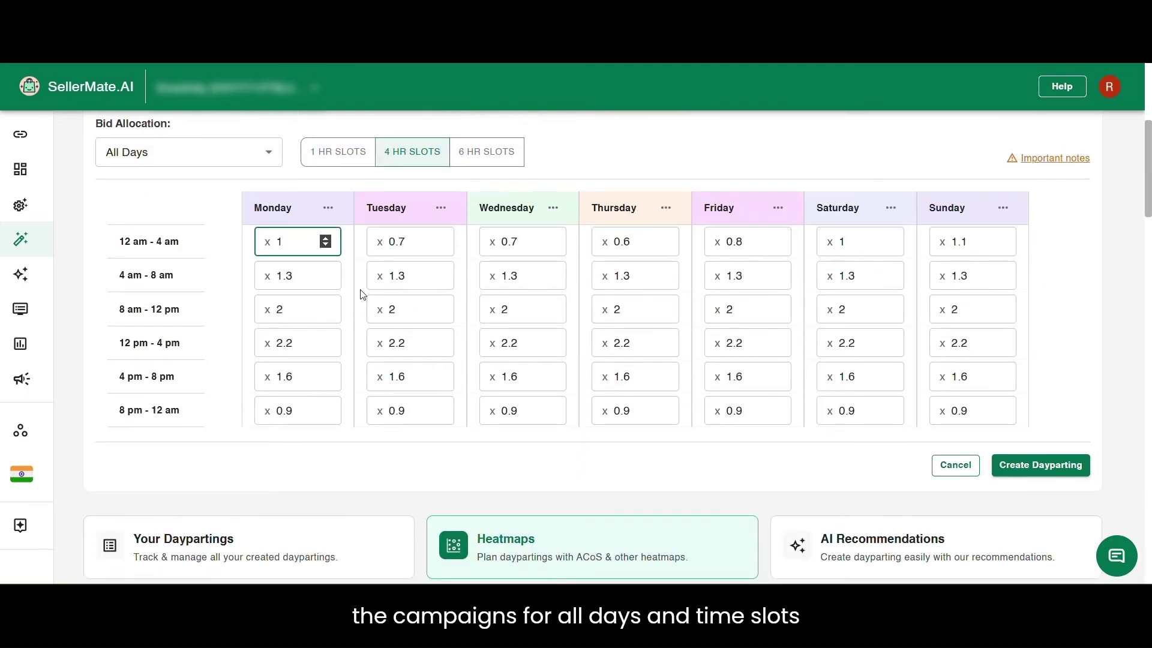
scroll(242, 255, "down", 15)
scroll(242, 255, "up", 1)
scroll(360, 303, "up", 1)
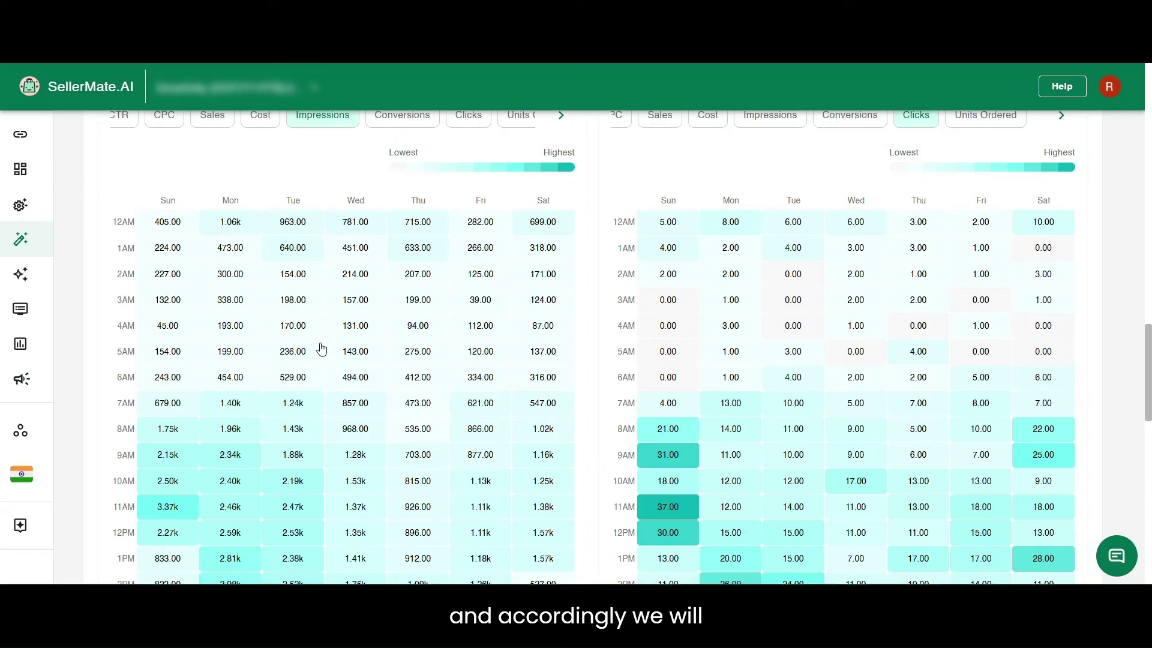
scroll(324, 314, "up", 13)
Set the 4 am–8 am multipliers: Tuesday 1.4, Wednesday and Thursday 1.1.
left_click(438, 266)
left_click(550, 275)
left_click(551, 275)
left_click(663, 275)
left_click(663, 275)
scroll(480, 326, "down", 14)
scroll(480, 326, "up", 13)
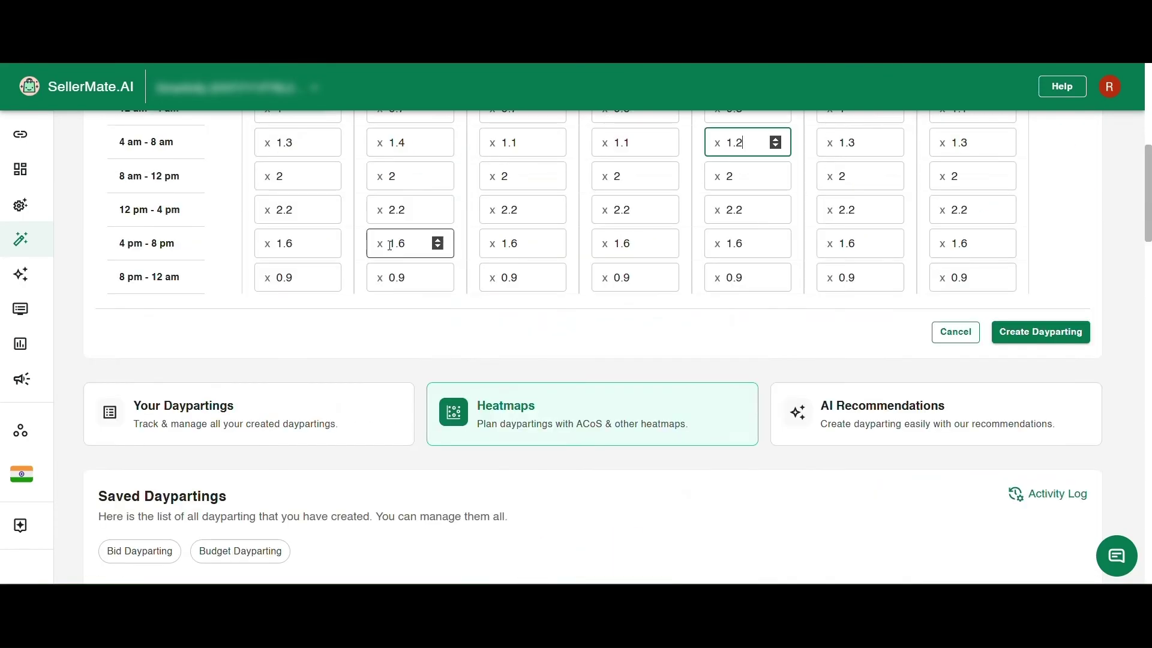
scroll(143, 387, "down", 16)
scroll(640, 299, "up", 1)
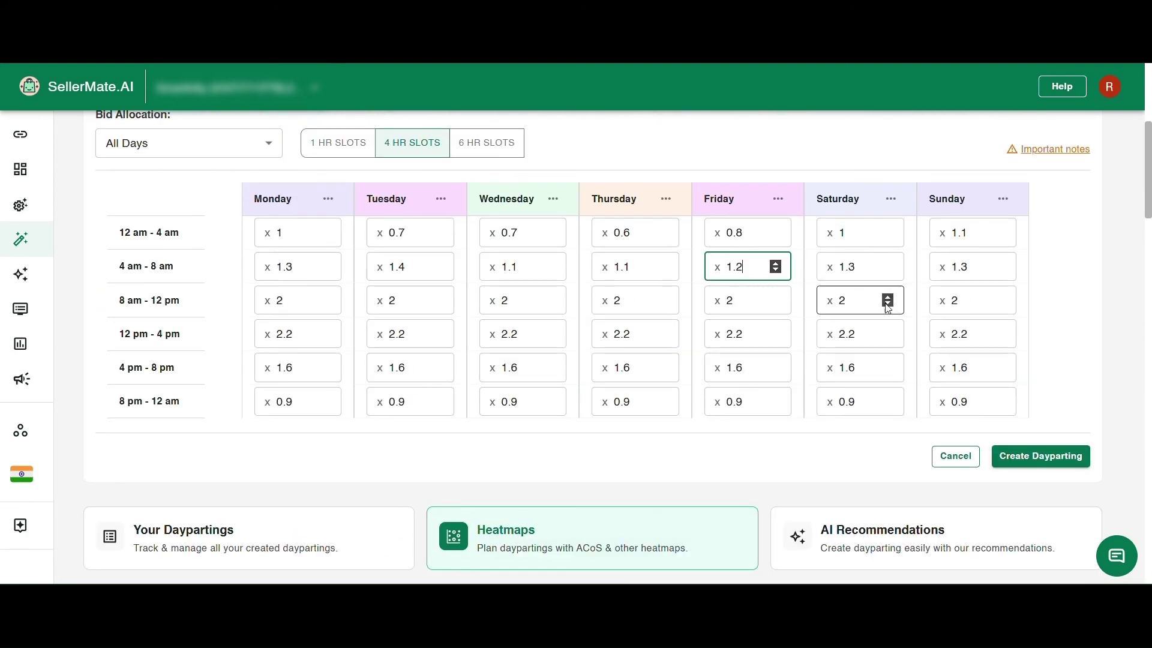
Adjust the 8 am–12 pm multipliers across the week, Wednesday to 1.7, and save the rule.
left_click(887, 297)
left_click(1000, 296)
left_click(776, 303)
left_click(663, 303)
left_click(663, 303)
left_click(550, 304)
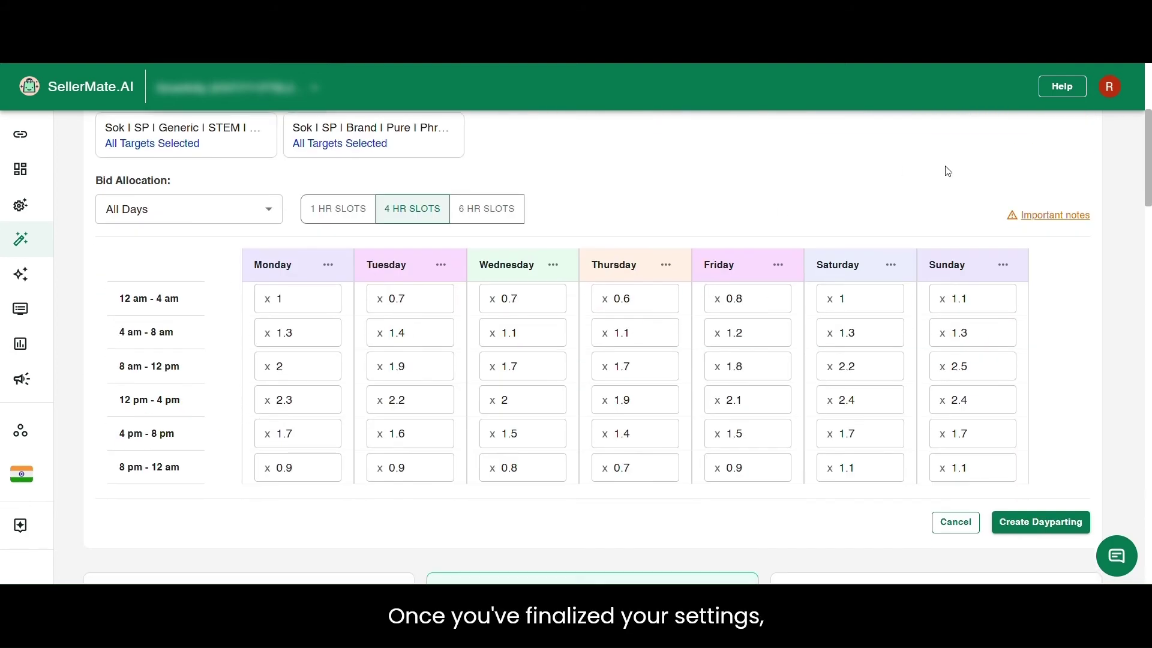
scroll(804, 420, "down", 3)
scroll(988, 436, "up", 2)
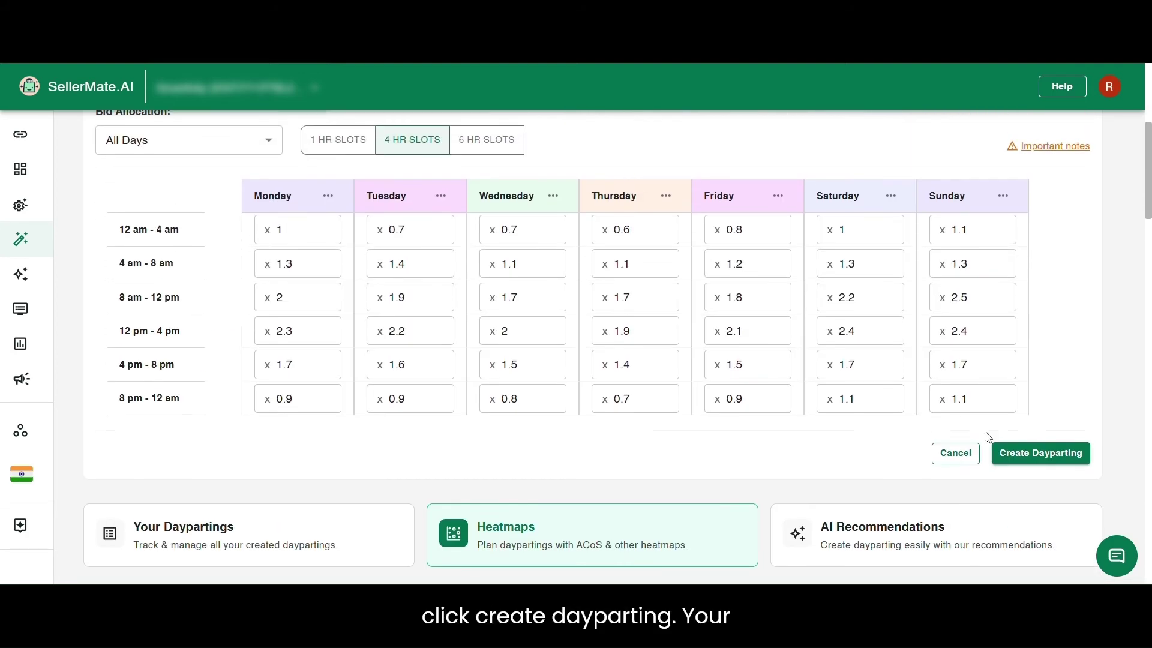
left_click(1045, 455)
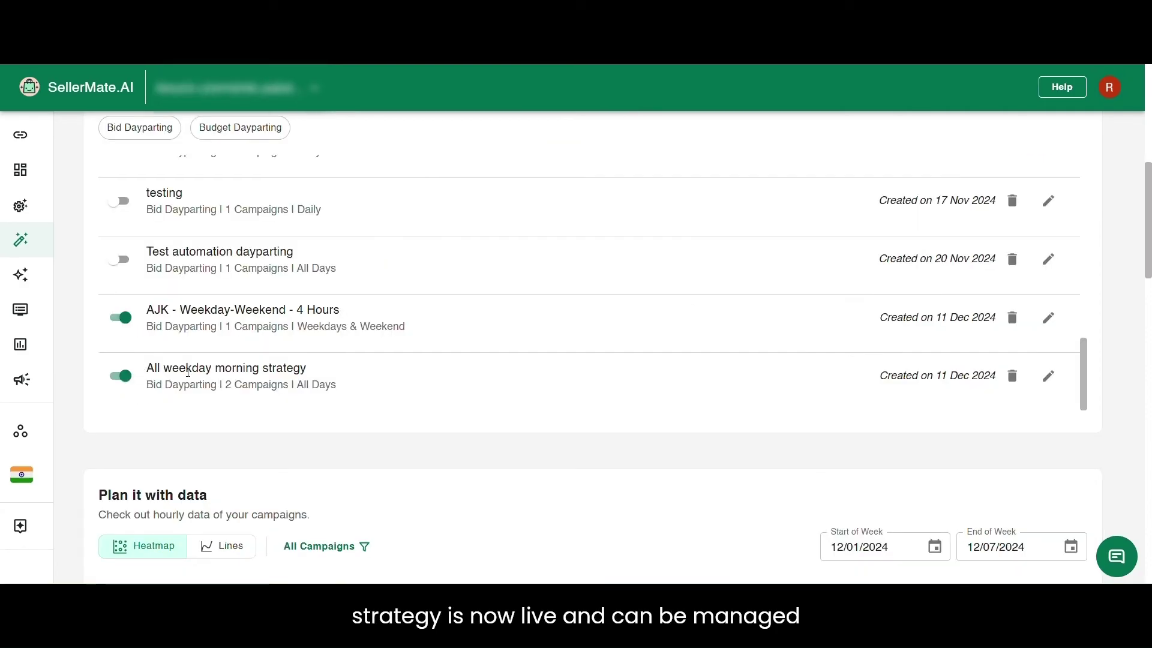
Scroll through Saved Daypartings to confirm the new rule is listed and enabled.
scroll(365, 381, "down", 1)
scroll(365, 378, "up", 2)
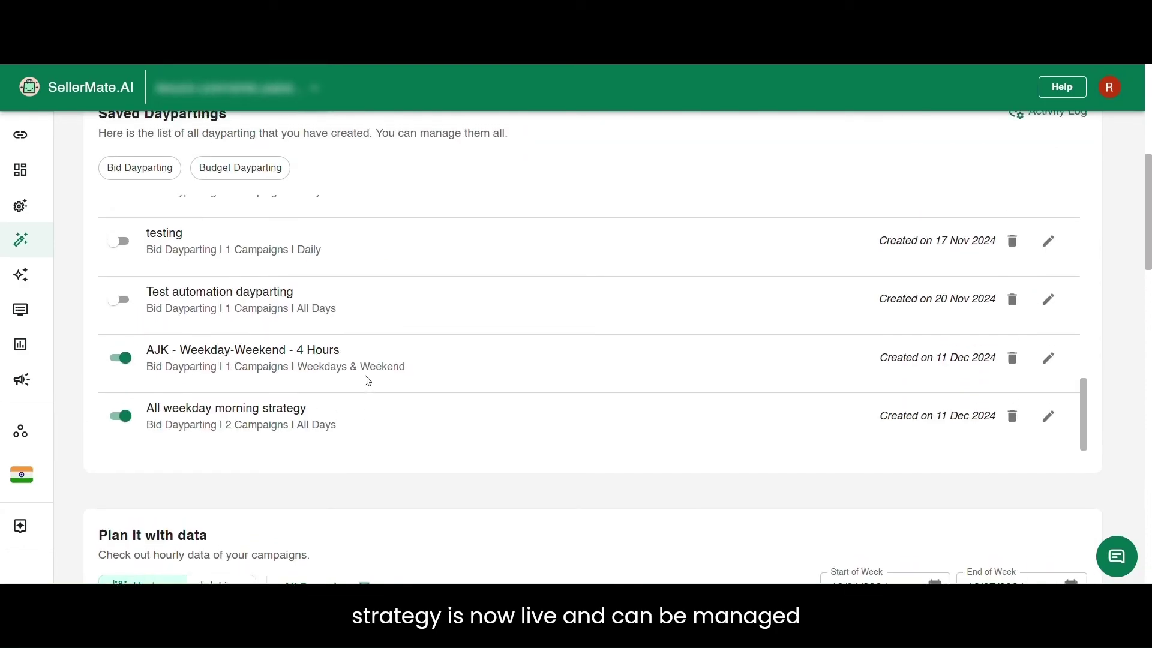
scroll(365, 336, "up", 2)
scroll(367, 324, "down", 2)
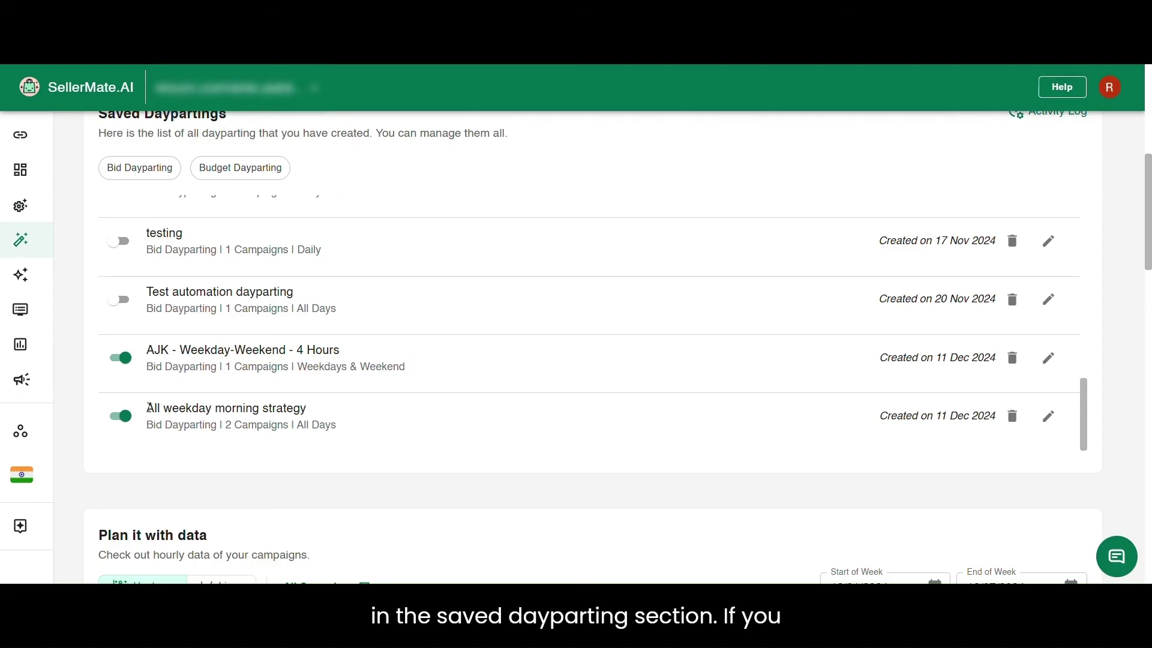
left_click_drag(148, 407, 367, 447)
left_click_drag(882, 423, 1057, 426)
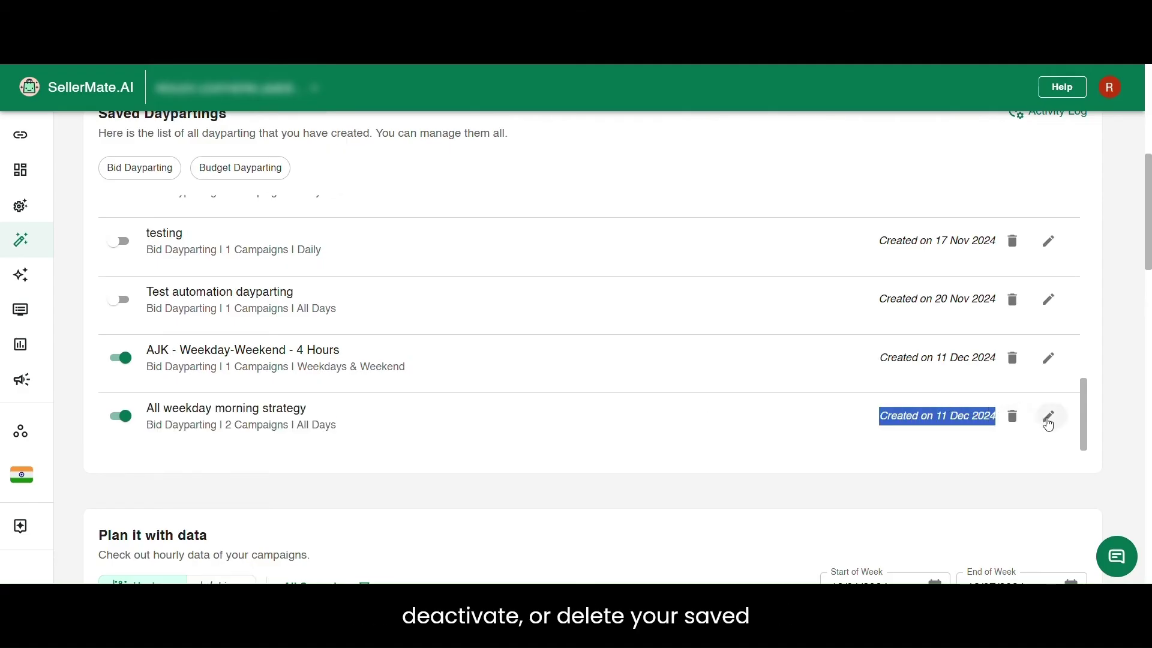
left_click(853, 417)
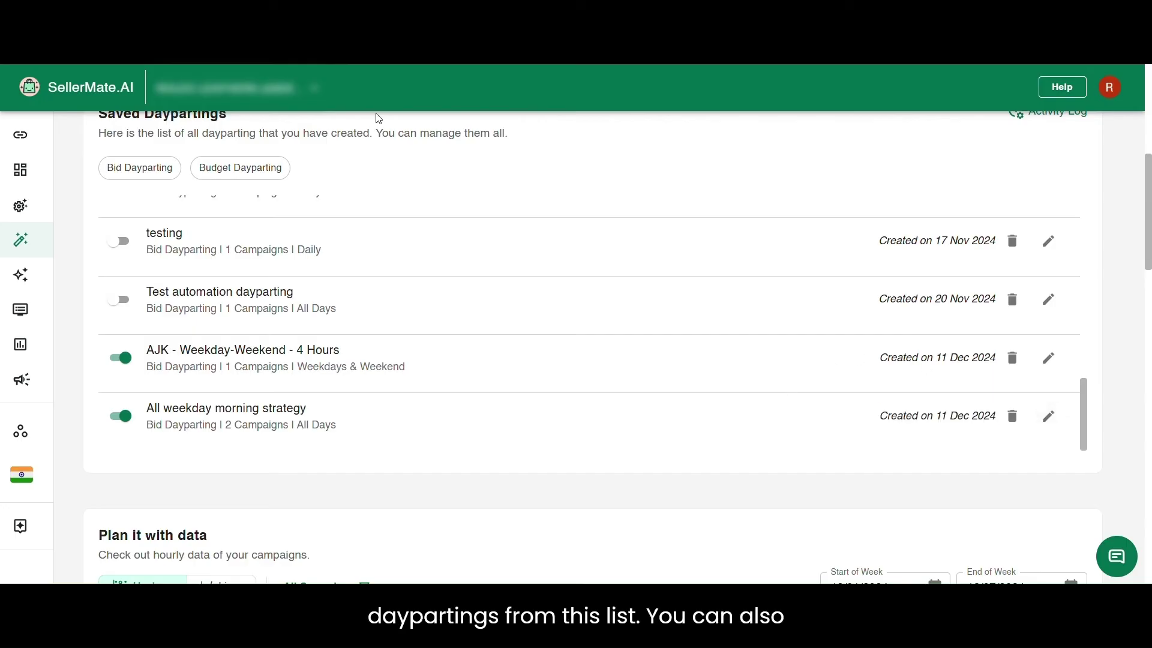
left_click(314, 88)
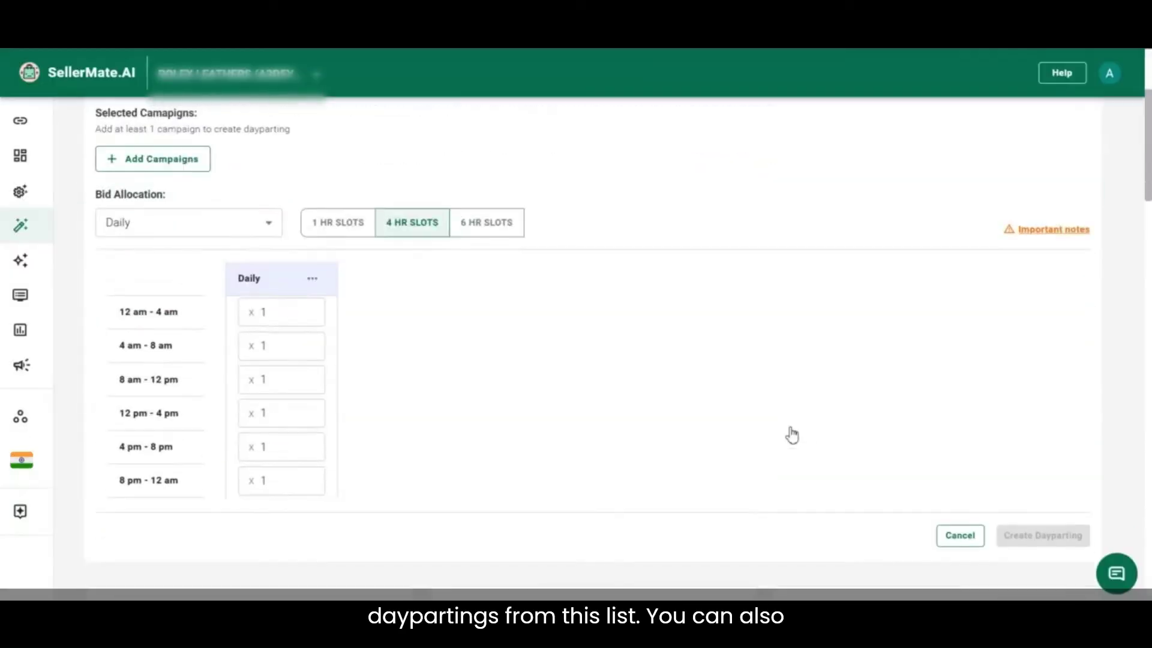
scroll(790, 435, "down", 10)
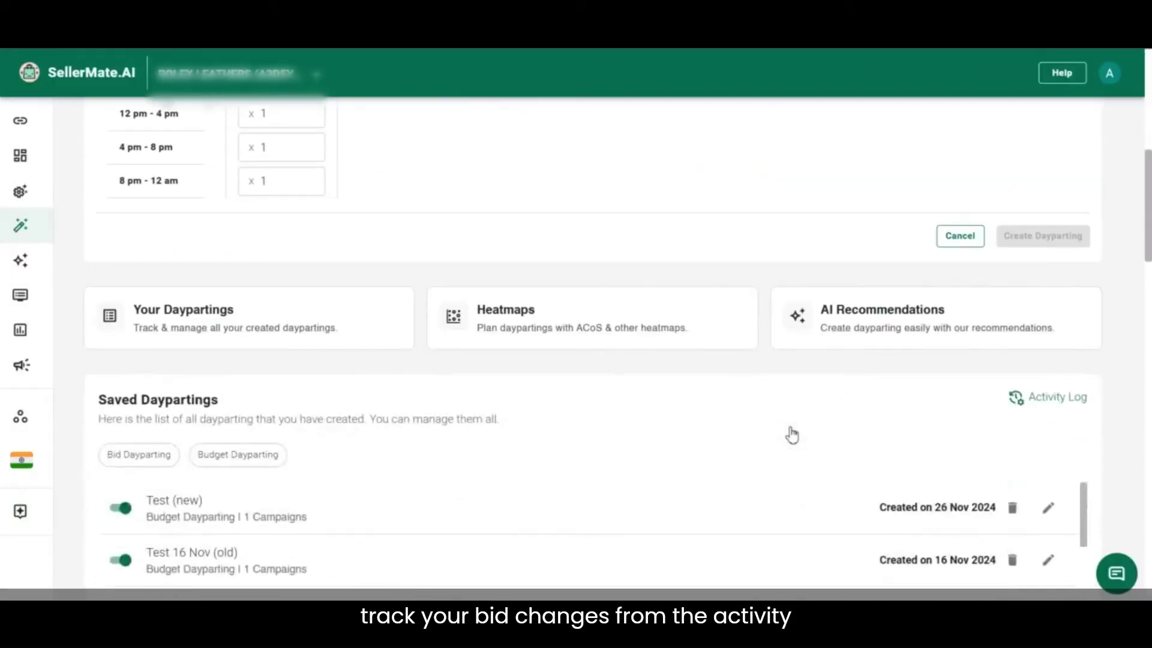
Filter the Activity Log to 3 December 2024 and All weekday morning strategy, then close it.
left_click(1036, 199)
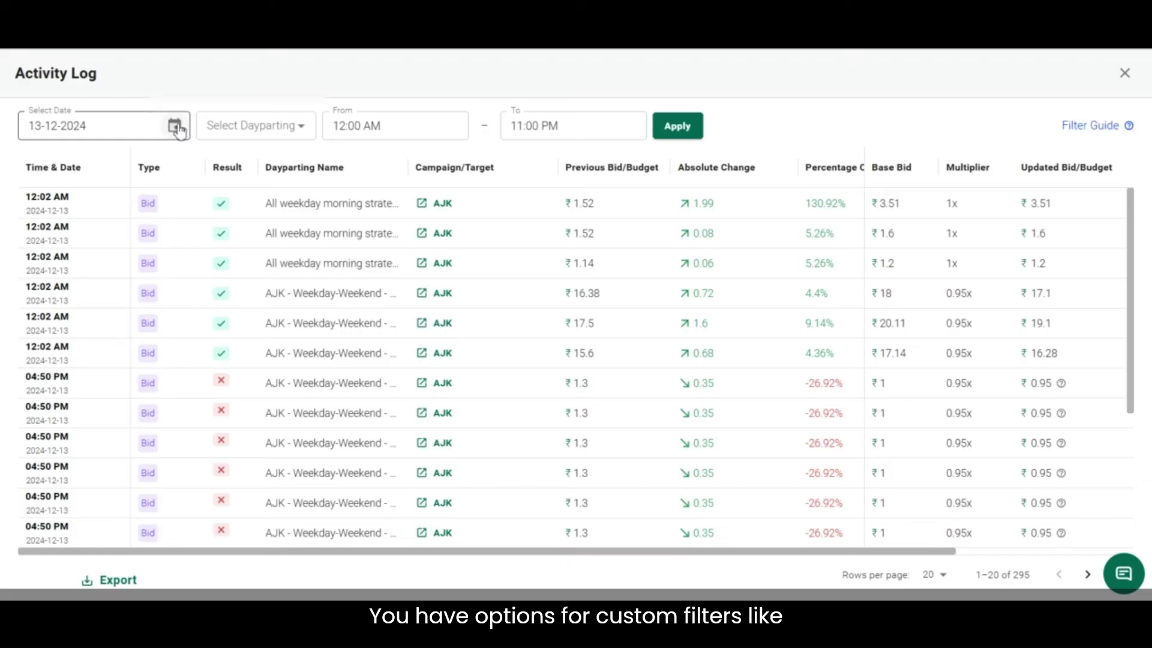
left_click(178, 129)
left_click(114, 225)
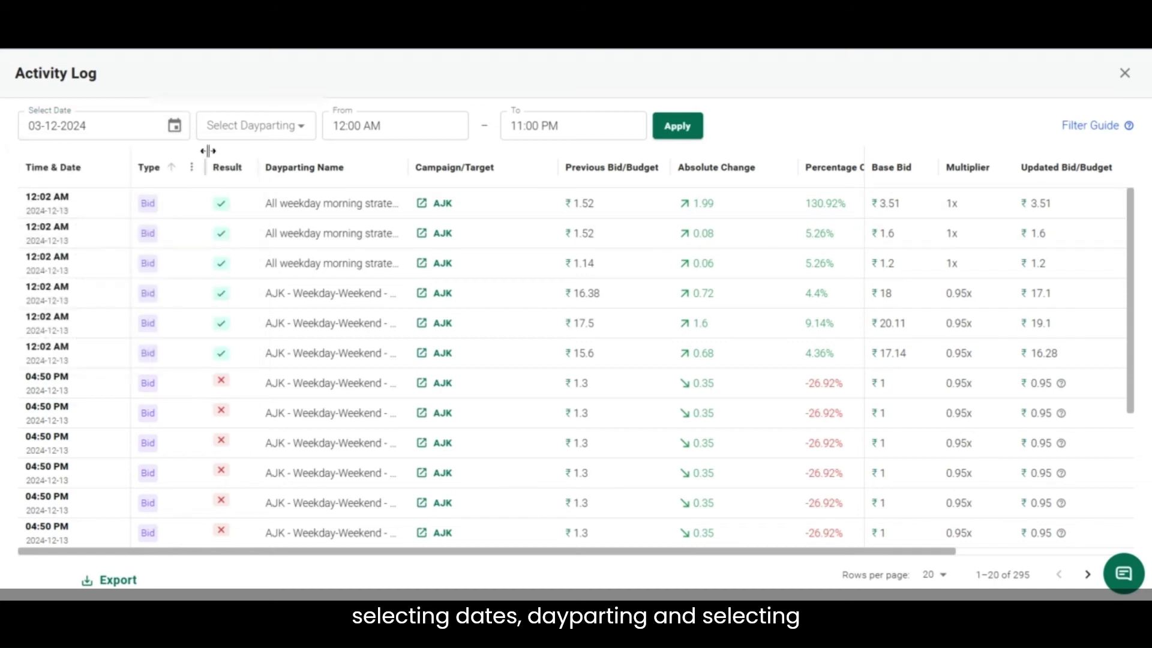
left_click(280, 128)
scroll(269, 179, "down", 3)
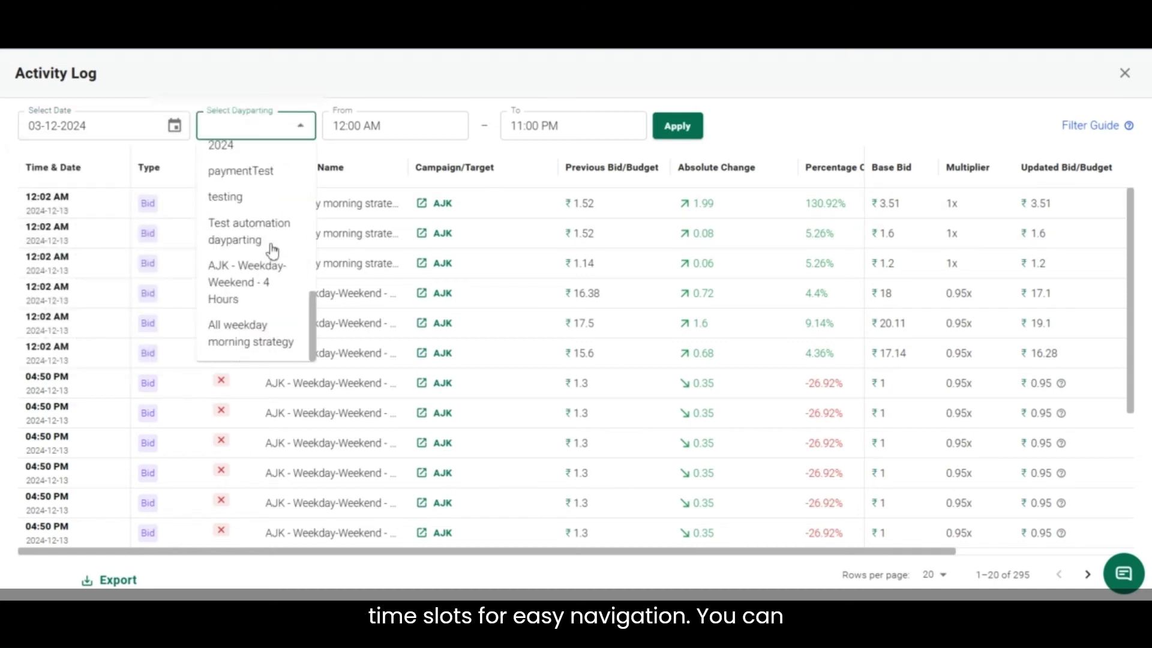
left_click(252, 324)
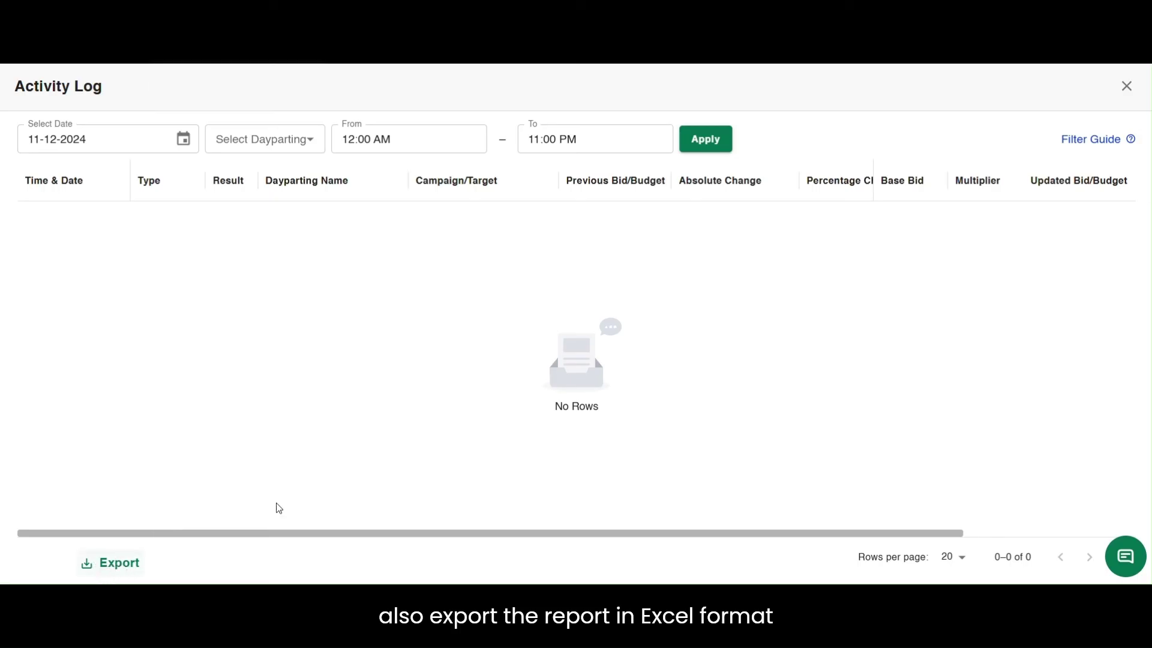
left_click(1125, 86)
scroll(390, 396, "down", 7)
scroll(443, 238, "up", 5)
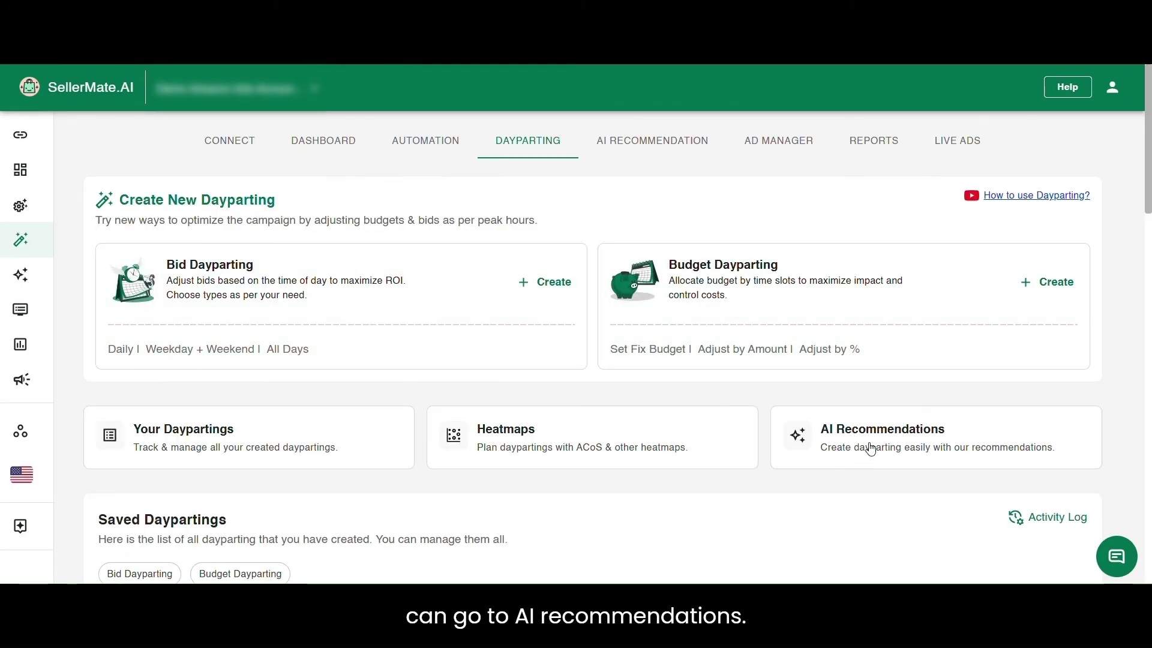
Create a dayparting from the Sandalwood Cream bid recommendation in AI Recommendations.
left_click(859, 433)
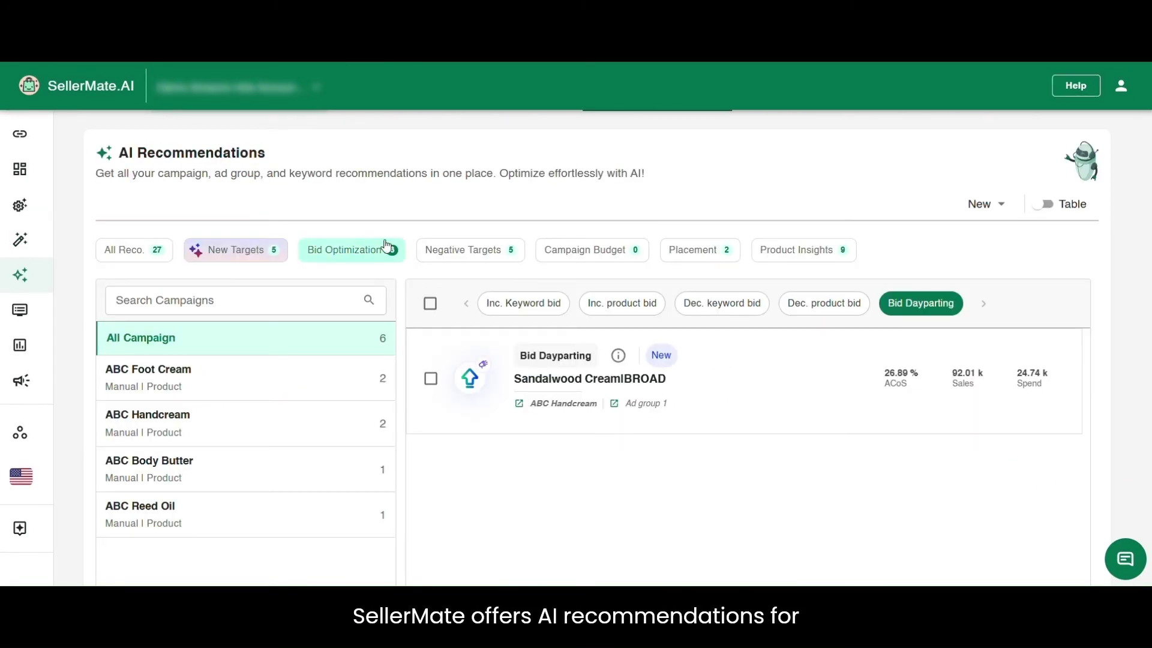
scroll(684, 396, "up", 1)
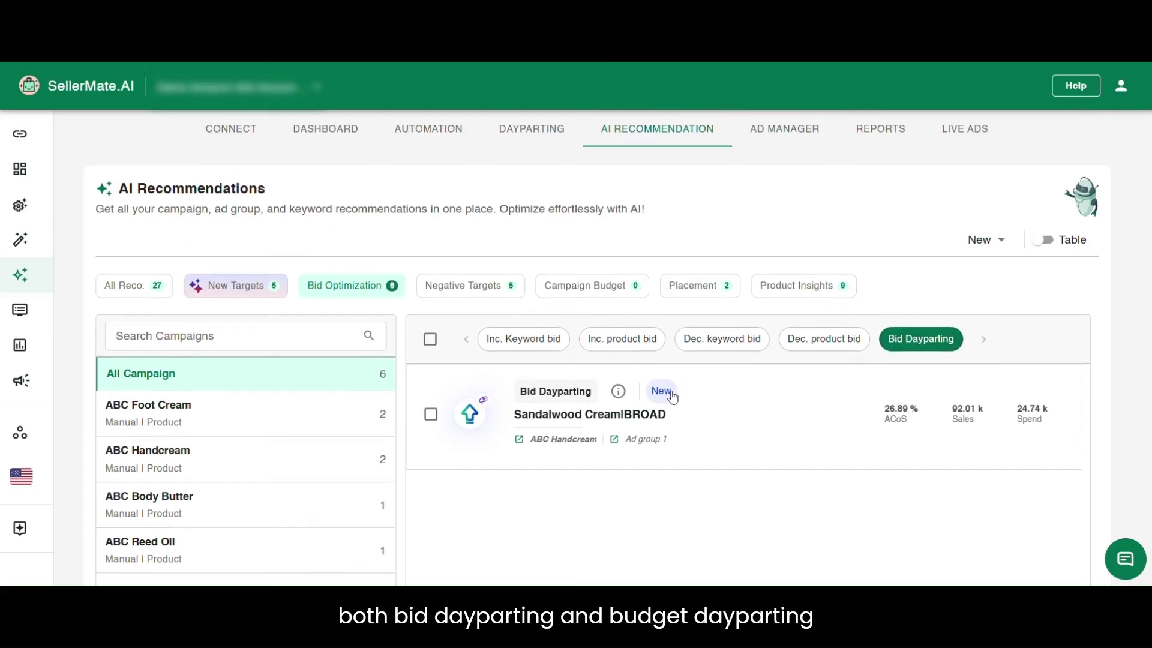
left_click(729, 425)
scroll(912, 193, "down", 2)
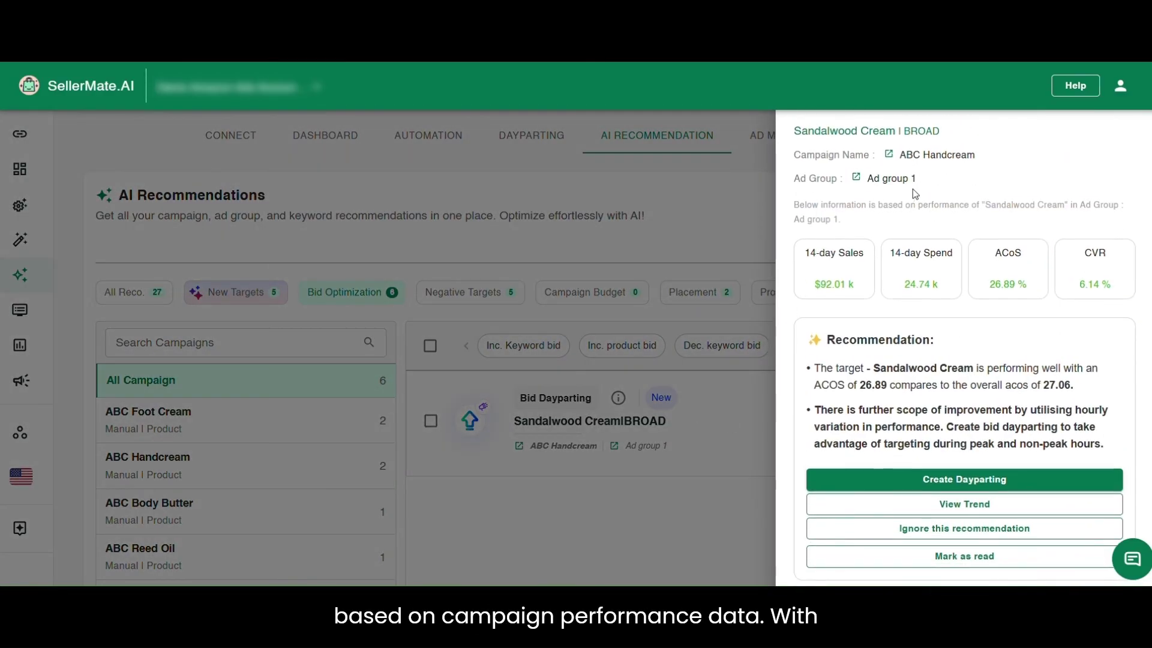
left_click(959, 478)
Raise the Weekdays 12 am–4 am multiplier to 0.95.
scroll(421, 316, "down", 5)
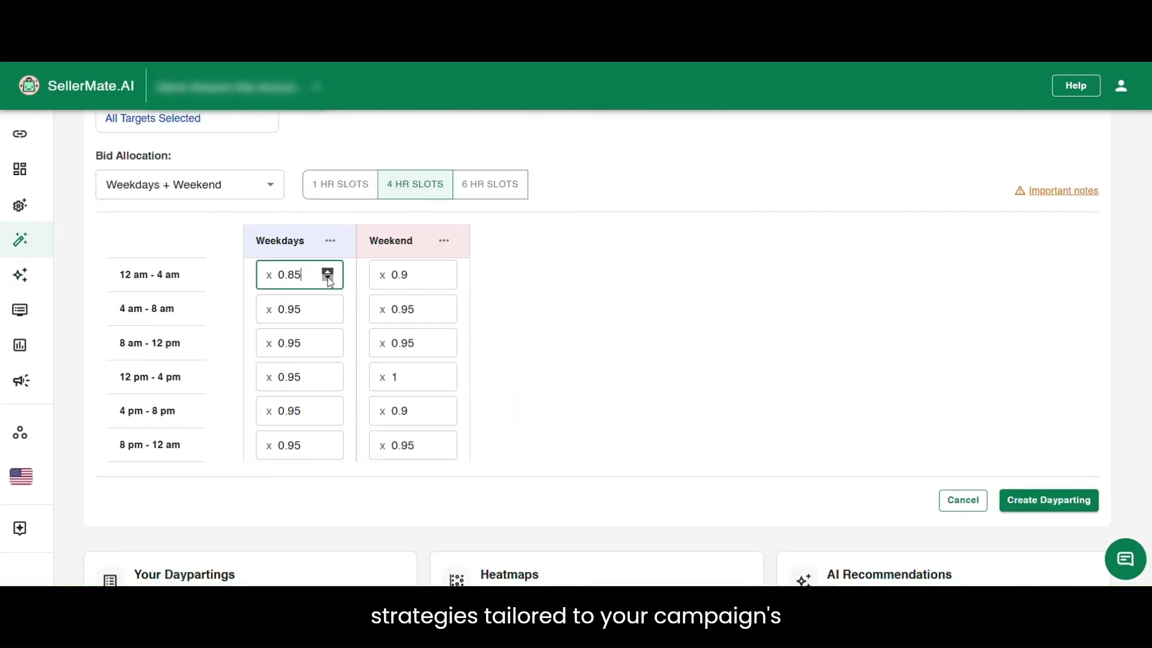
left_click(328, 271)
scroll(561, 296, "up", 1)
scroll(586, 314, "down", 1)
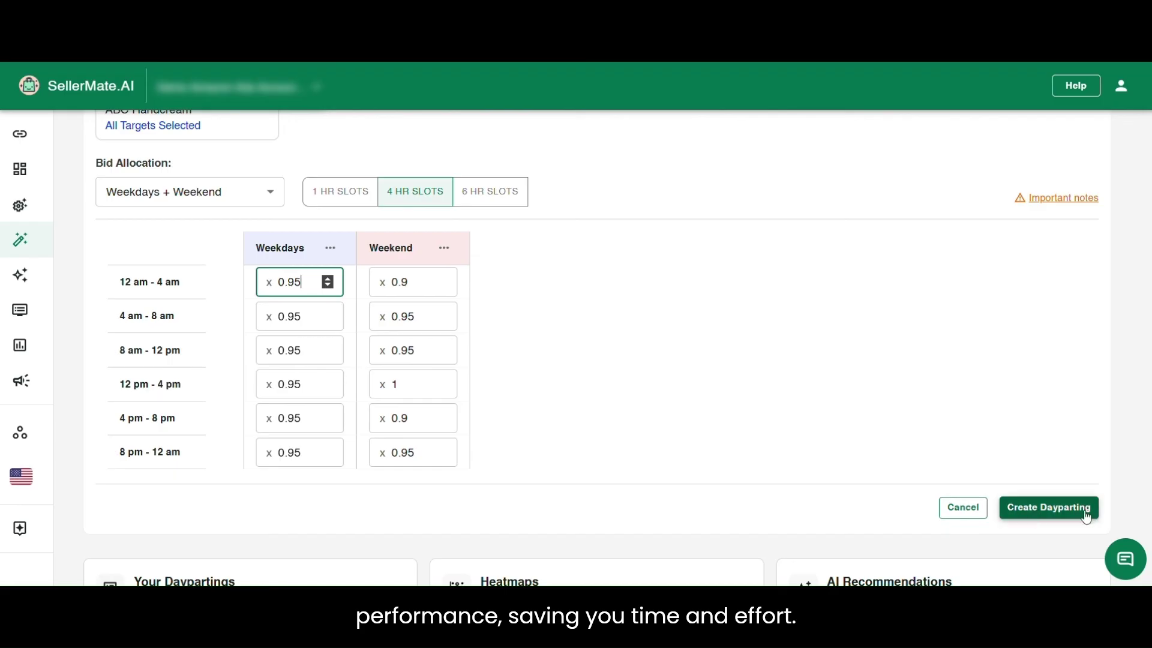